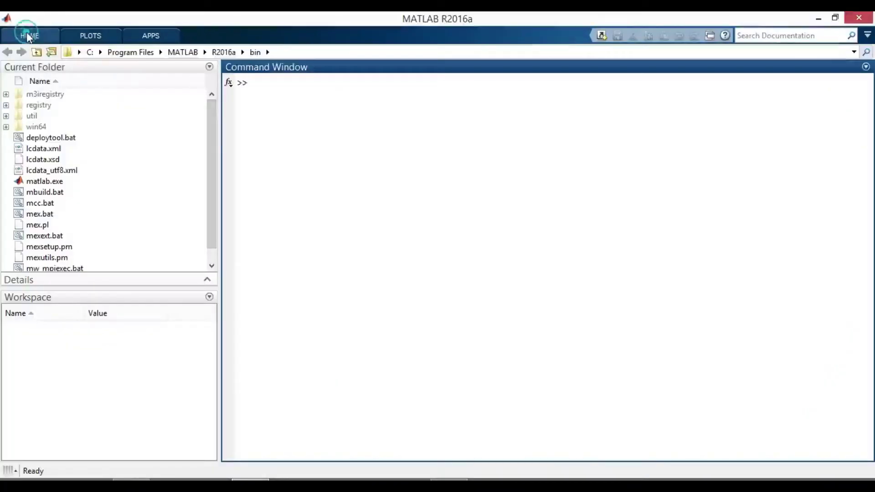
Launch Simulink from MATLAB and open a maximized blank model named untitled.
click(402, 58)
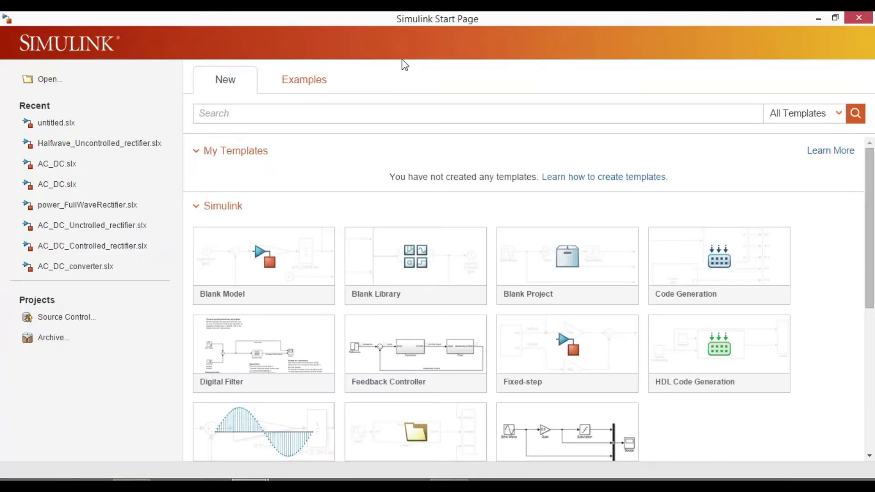
click(257, 277)
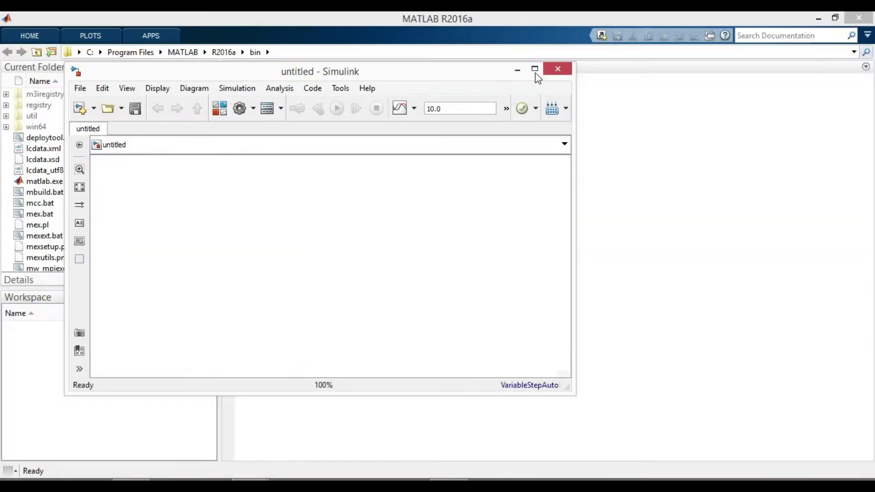
click(535, 70)
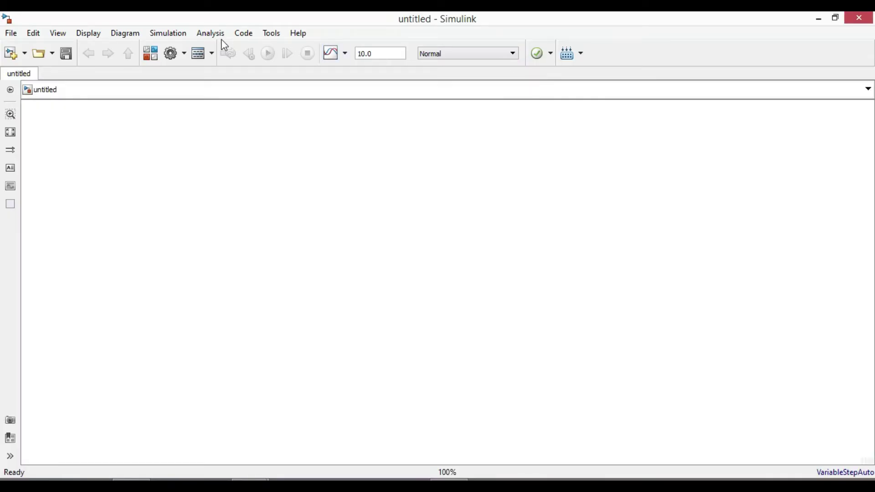
Open the Library Browser and expand Simscape > Power Systems > Specialized Technology > Fundamental Blocks.
click(150, 55)
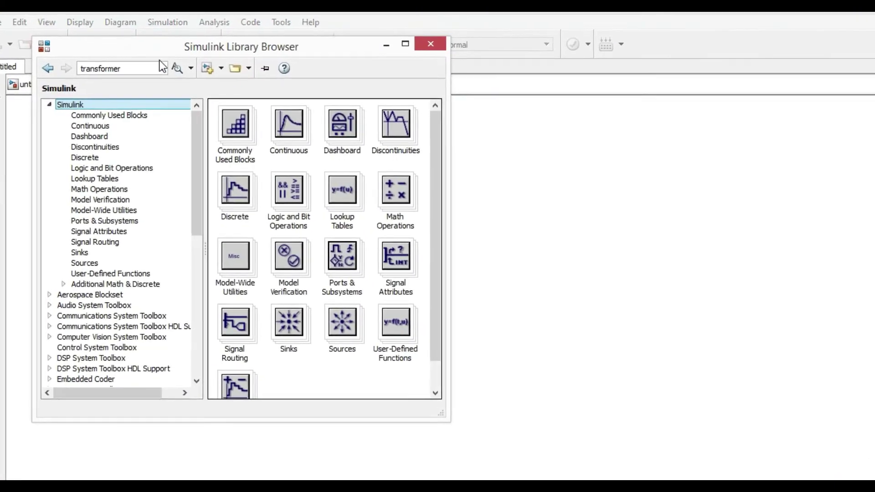
drag(195, 197, 209, 334)
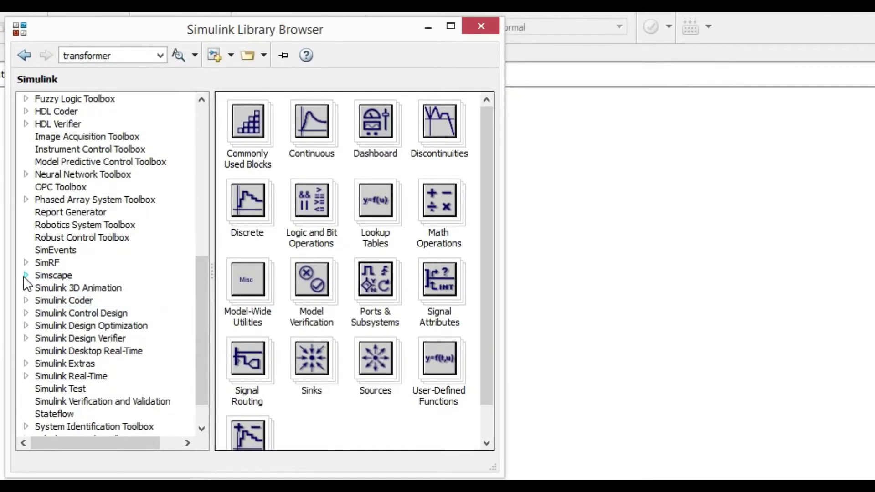
click(27, 271)
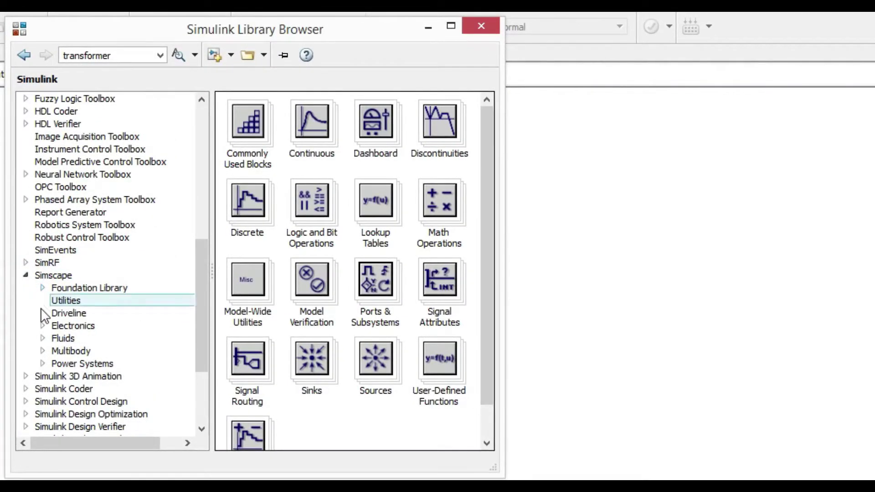
click(42, 363)
scroll(116, 351, down, 2)
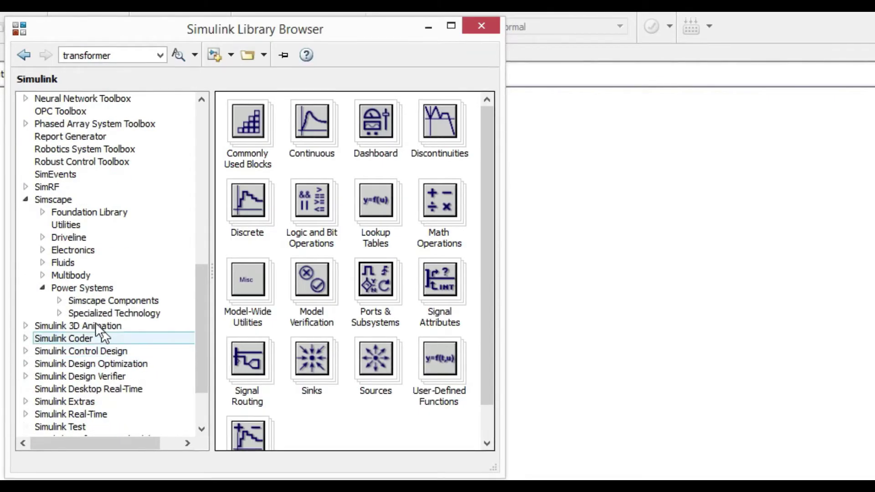
click(59, 313)
scroll(127, 312, down, 2)
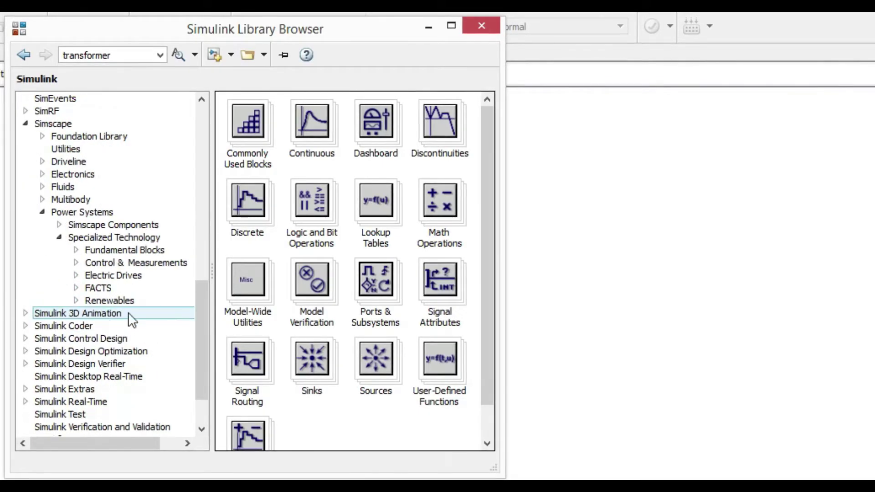
click(75, 249)
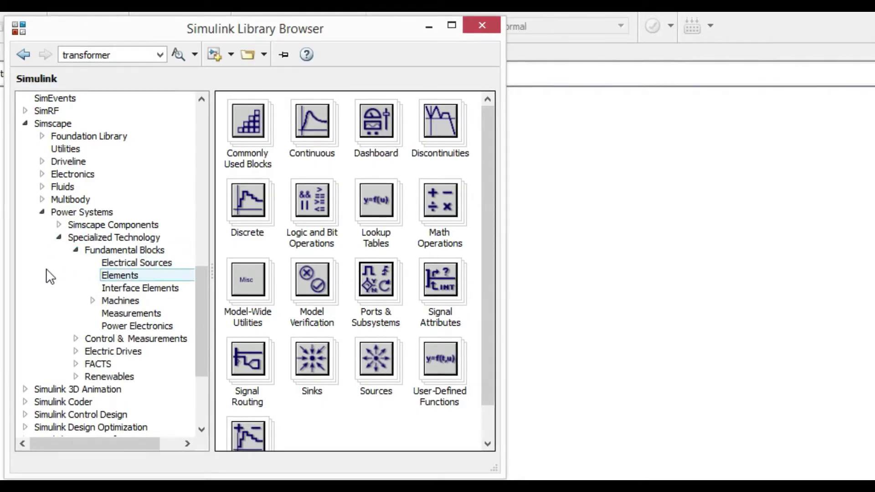
Add the AC Voltage Source and Series RLC Branch blocks to the untitled model.
click(134, 264)
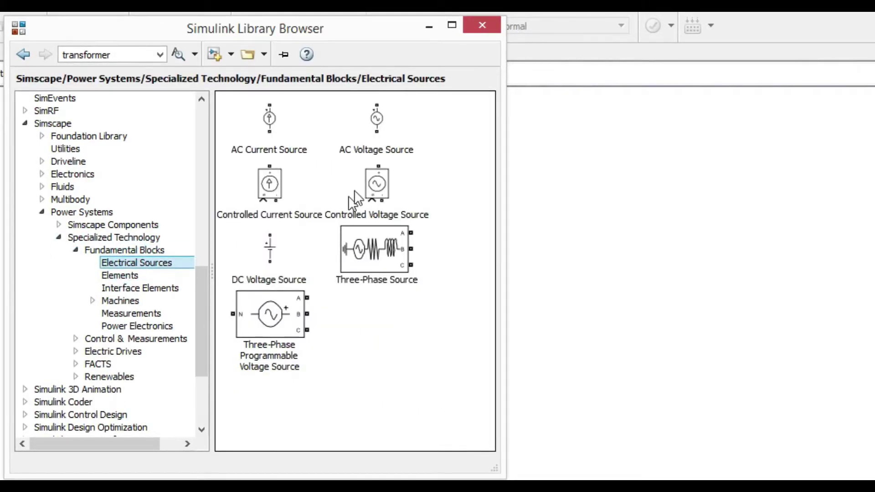
right_click(378, 117)
click(411, 128)
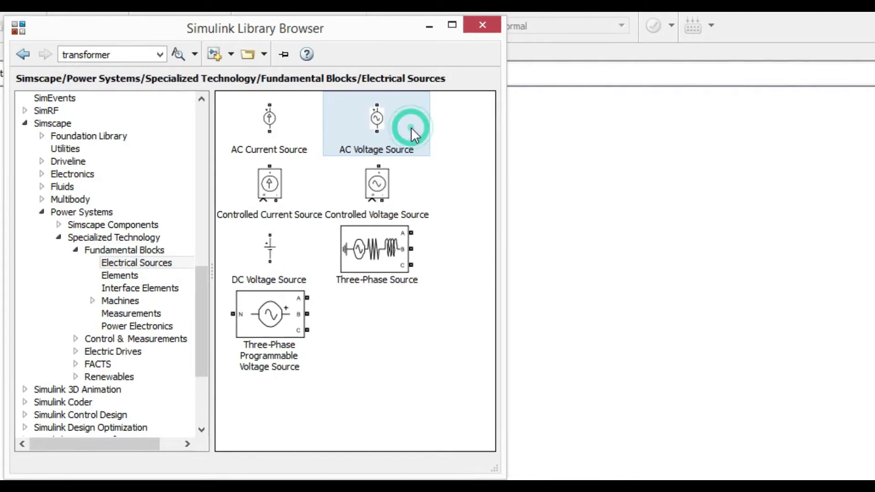
click(117, 277)
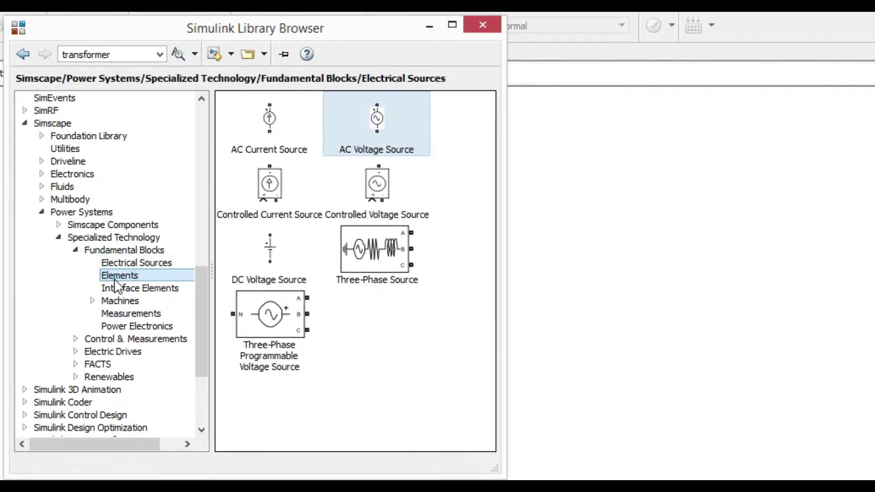
scroll(438, 265, down, 3)
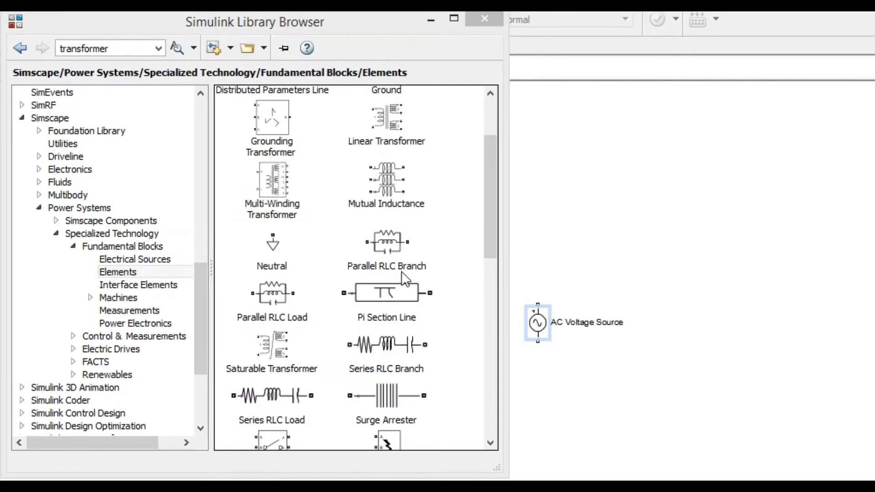
right_click(376, 348)
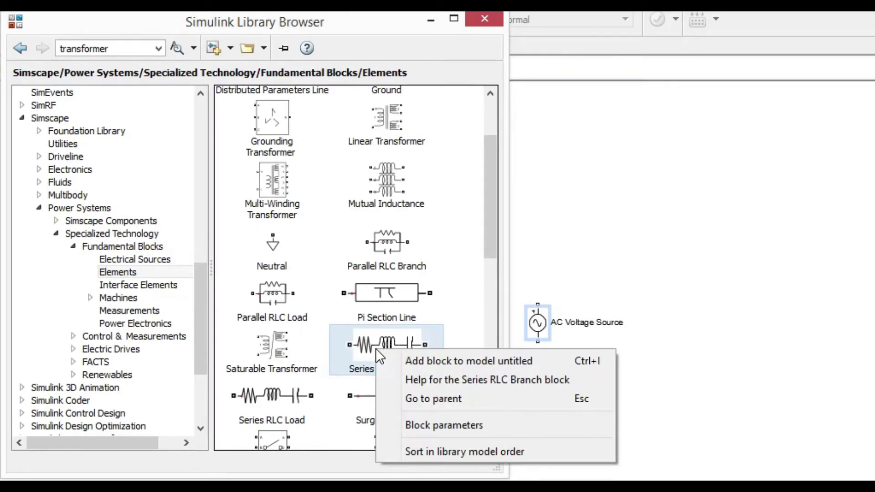
click(418, 360)
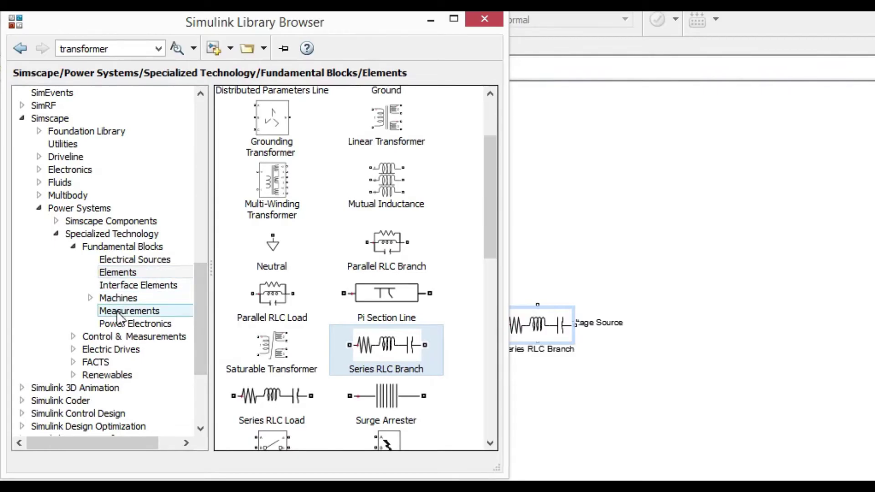
Add the Voltage Measurement, Current Measurement and Diode blocks to the model.
click(136, 311)
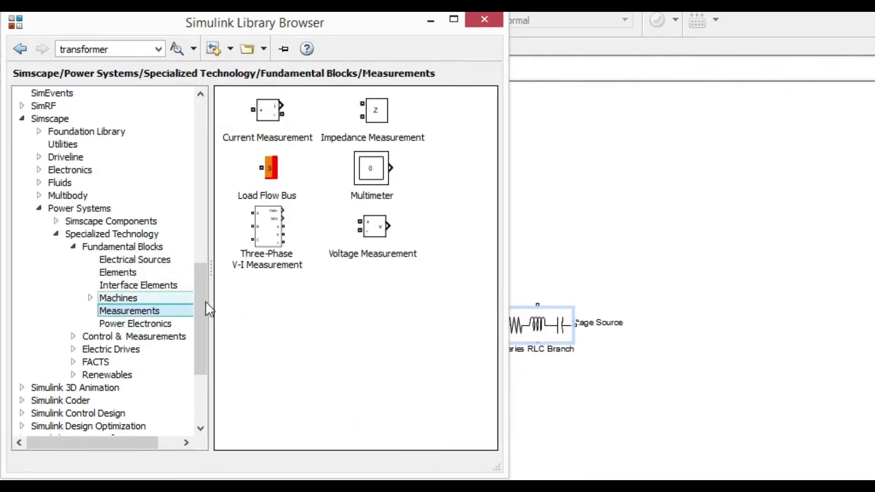
right_click(376, 226)
click(413, 238)
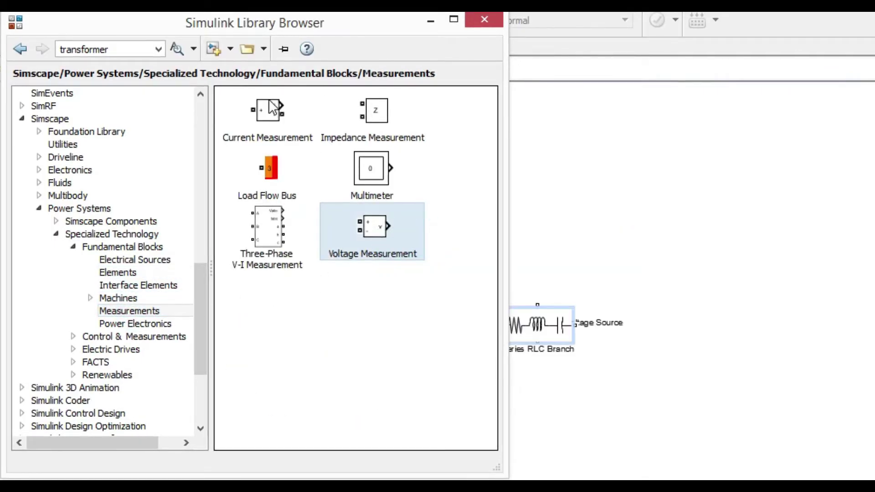
right_click(269, 100)
click(322, 109)
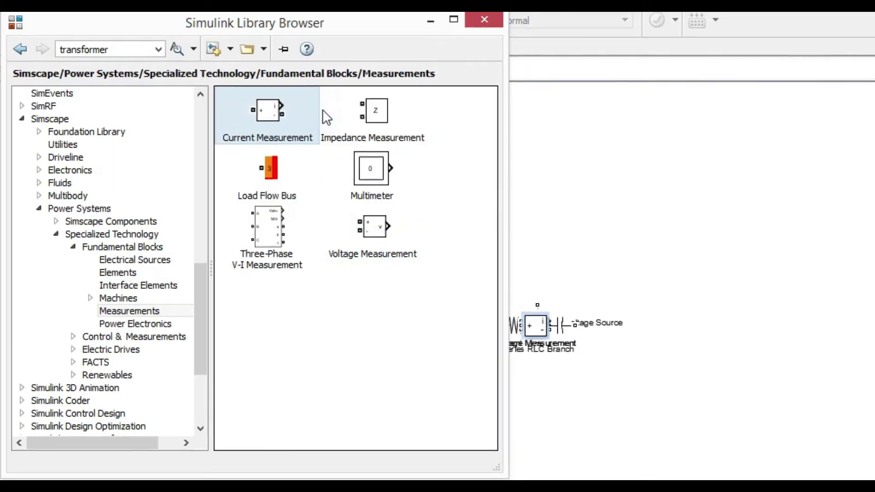
click(140, 323)
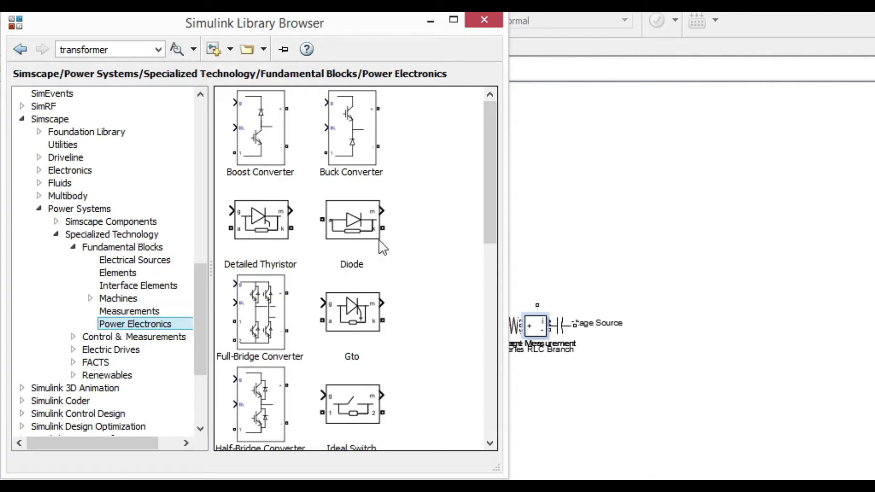
right_click(347, 214)
click(379, 224)
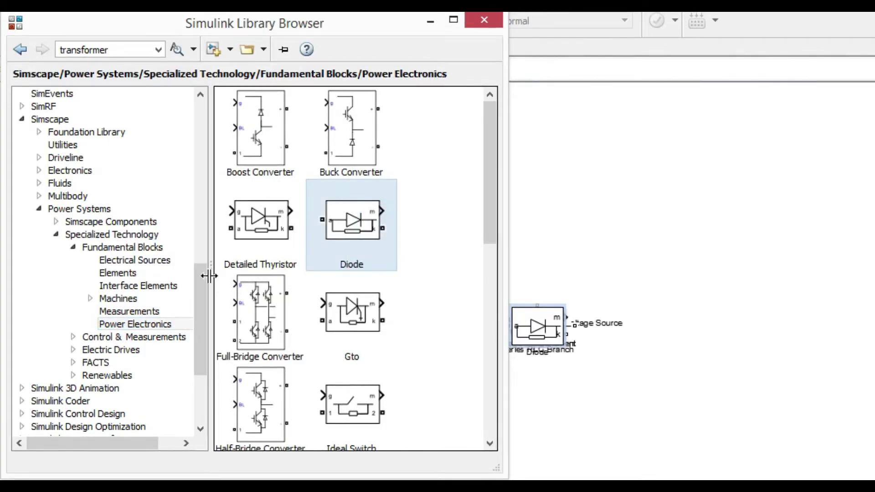
Add the powergui block and a Scope from the Sinks library.
click(120, 250)
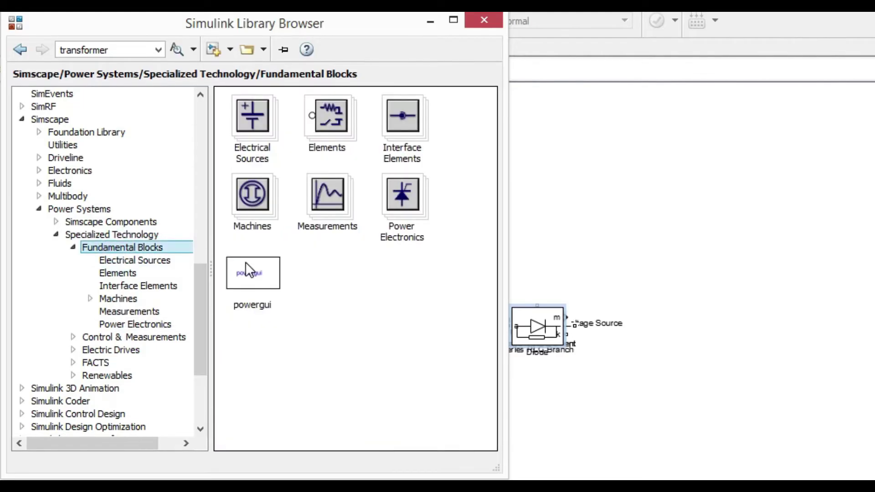
right_click(245, 262)
click(285, 272)
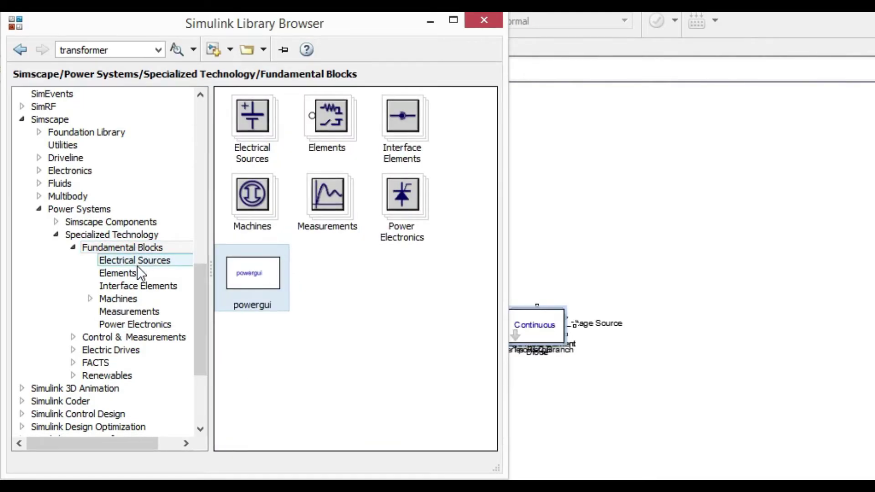
scroll(137, 268, up, 12)
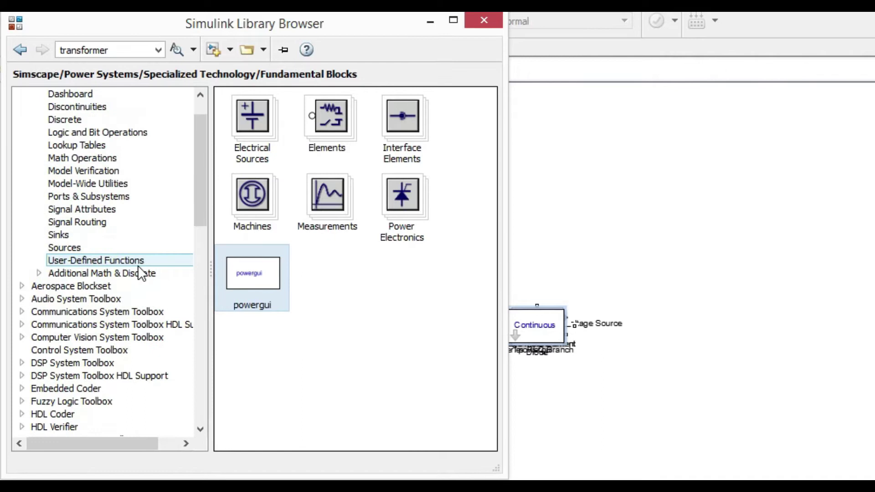
click(58, 233)
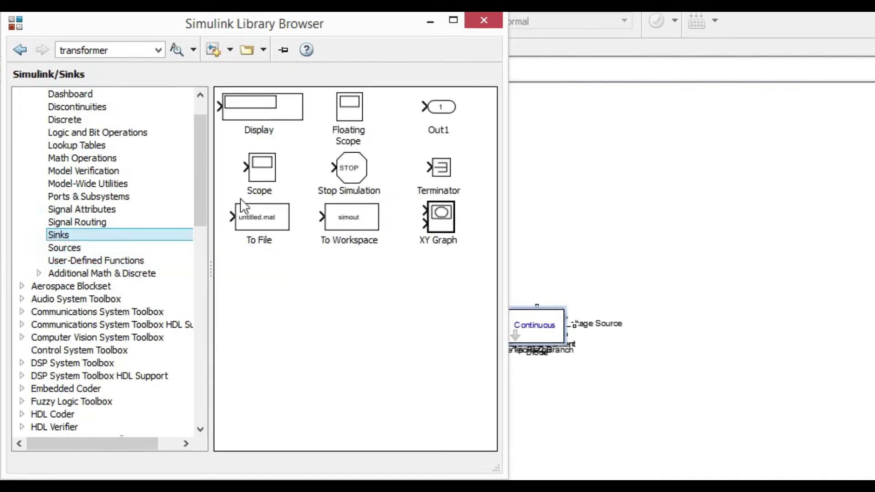
right_click(259, 170)
click(305, 175)
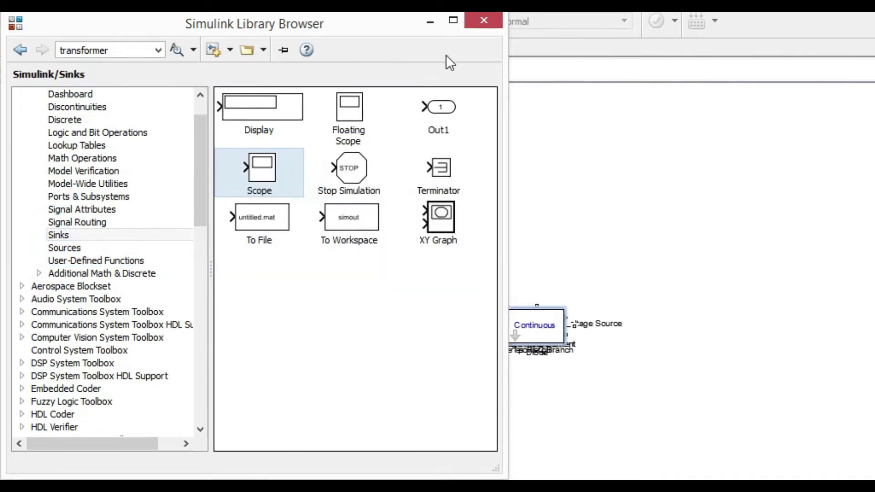
Close the Library Browser and spread powergui, Scope, Diode, measurements and Series RLC Branch apart.
click(484, 21)
drag(659, 228, 694, 223)
drag(421, 265, 142, 119)
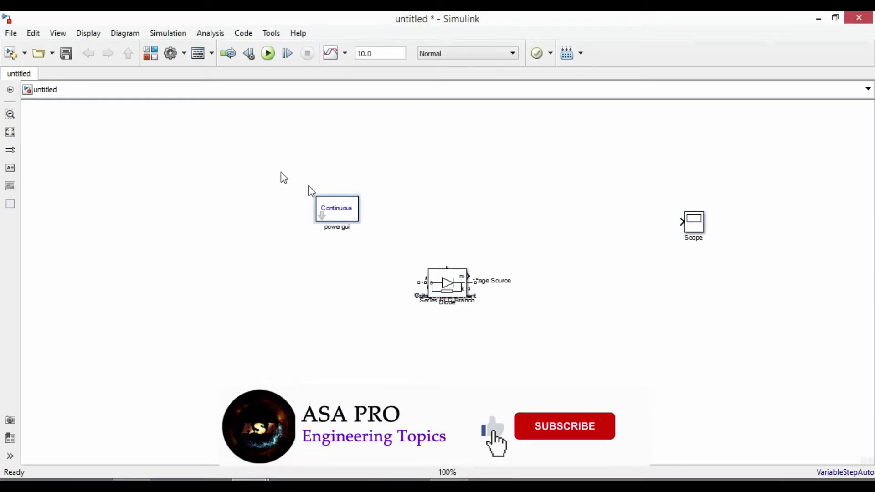
drag(449, 285, 655, 306)
drag(449, 285, 255, 304)
drag(381, 232, 407, 231)
drag(492, 322, 582, 324)
drag(650, 300, 545, 216)
double_click(395, 234)
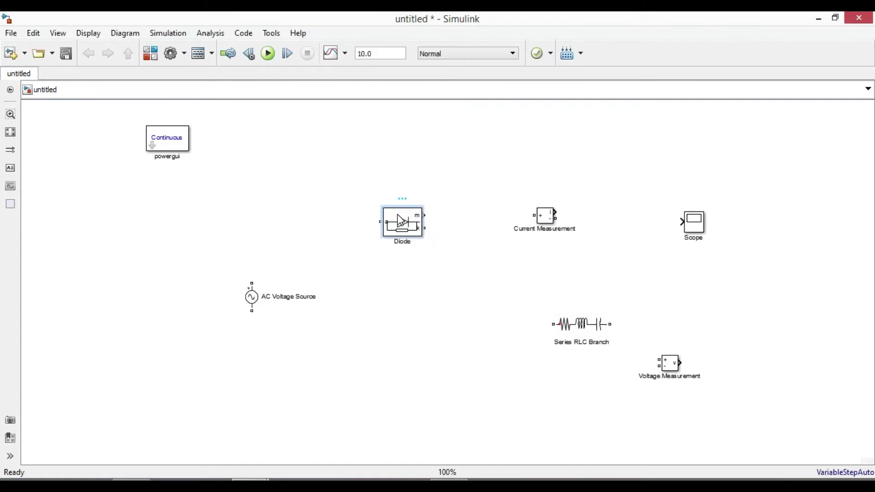
Paste three Diode copies and place Diode1 directly below the original Diode.
click(417, 267)
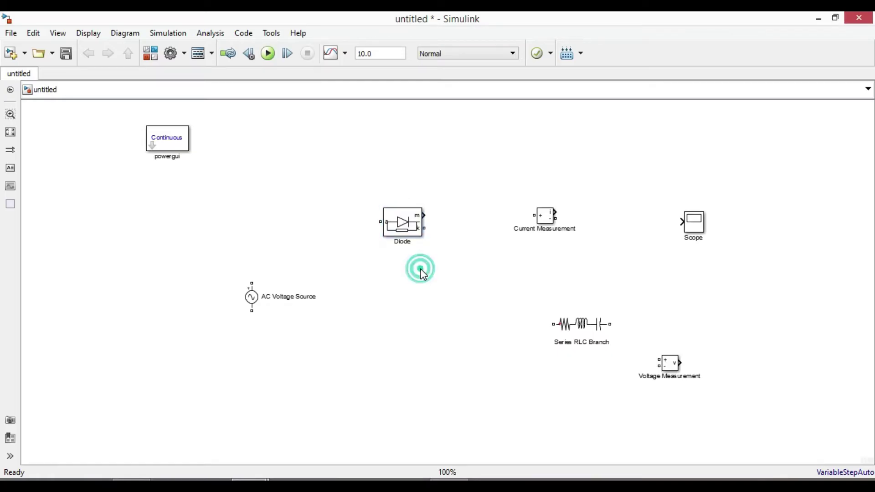
key(ctrl+v)
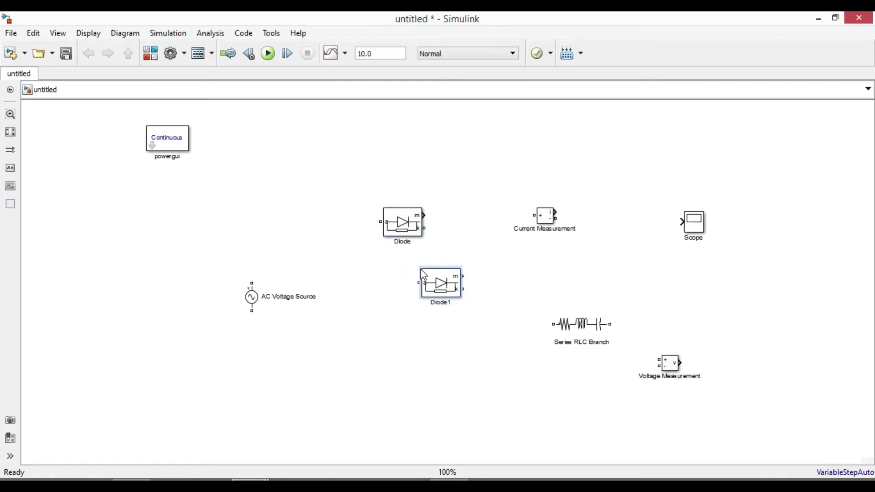
key(ctrl+v)
key(ctrl+v)
click(390, 270)
click(428, 288)
drag(428, 288, 389, 292)
Arrange the four diodes in a square, rotate them upright with Ctrl+R, and shift them down-left.
click(465, 311)
drag(464, 310, 479, 238)
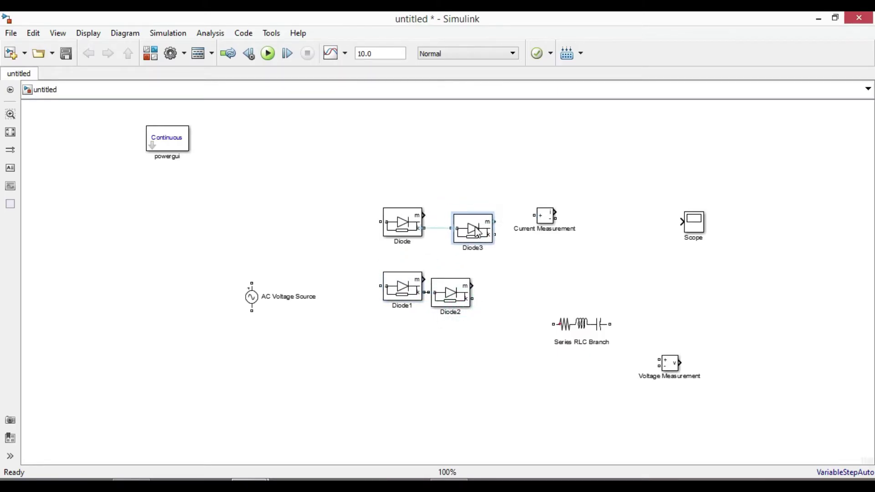
drag(451, 296, 474, 299)
drag(401, 281, 365, 284)
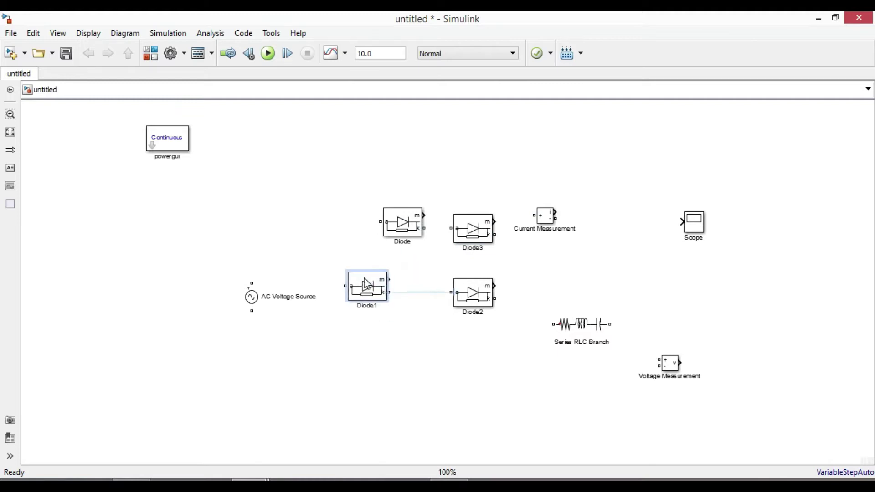
drag(397, 211, 500, 320)
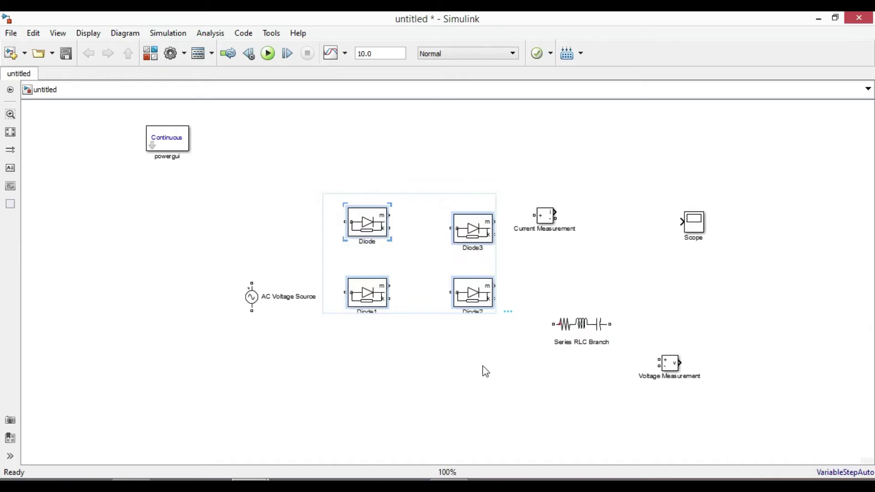
key(ctrl+r)
key(ctrl+r)
key(ctrl+r)
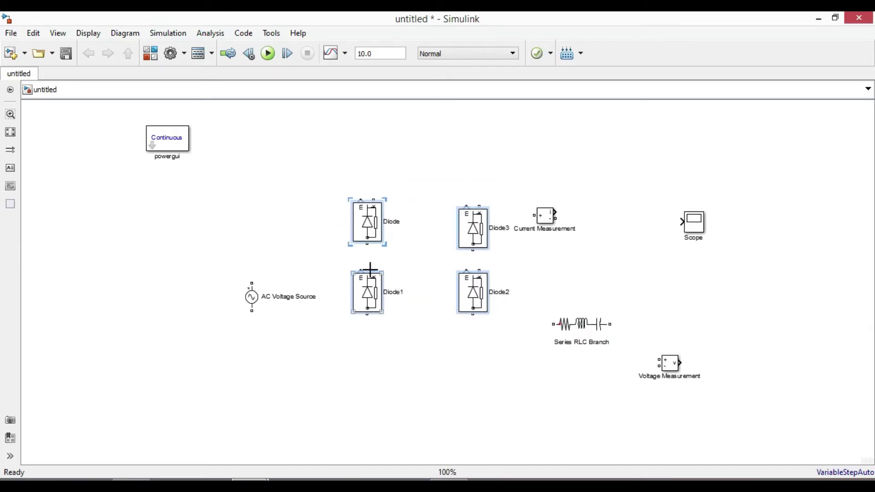
drag(364, 292, 349, 358)
Space the diodes apart, levelling Diode3 with Diode and Diode2 with Diode1.
click(369, 376)
drag(349, 246, 356, 212)
drag(460, 247, 467, 212)
click(462, 326)
drag(453, 309, 458, 343)
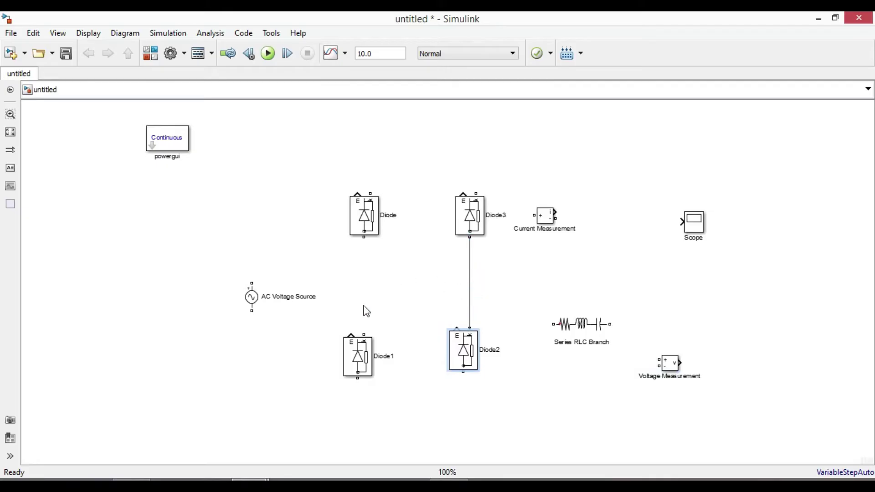
Wire the diodes into a bridge: Diode2 to Diode1 bottoms, Diode1 to Diode, Diode to Diode3 tops.
mouse_move(463, 374)
mouse_down()
mouse_move(426, 396)
mouse_move(358, 379)
mouse_up()
drag(363, 333, 363, 241)
mouse_move(371, 187)
mouse_down()
mouse_move(388, 176)
mouse_move(477, 194)
mouse_up()
drag(423, 186, 422, 175)
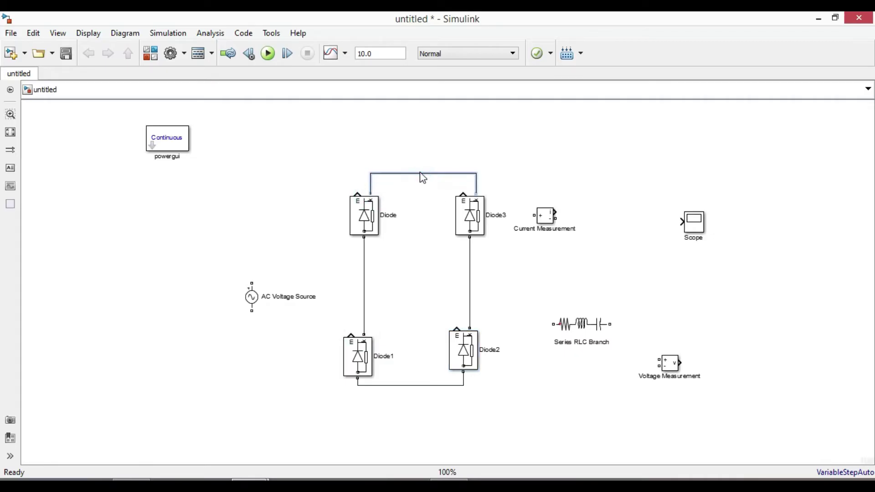
Connect the AC Voltage Source terminals to the two bridge legs and tidy the wire routing.
mouse_move(250, 296)
mouse_down()
mouse_move(216, 307)
mouse_move(250, 254)
mouse_move(365, 259)
mouse_up()
mouse_move(220, 314)
mouse_down()
mouse_move(330, 328)
mouse_move(469, 316)
mouse_up()
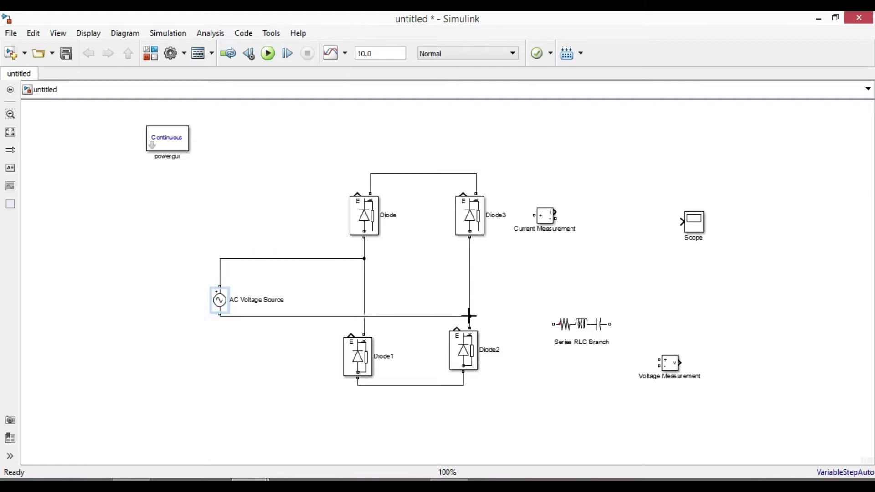
drag(254, 258, 253, 223)
drag(346, 251, 282, 262)
drag(268, 316, 270, 364)
drag(445, 345, 283, 328)
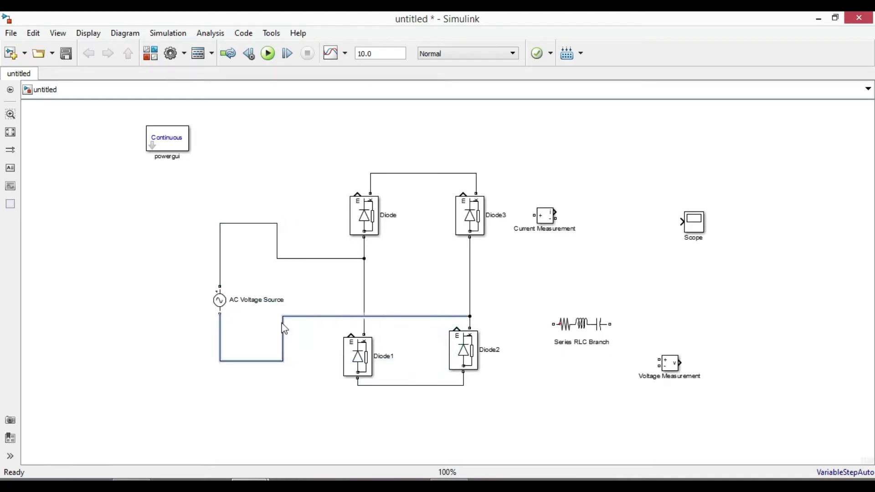
drag(277, 242, 321, 246)
drag(283, 326, 324, 337)
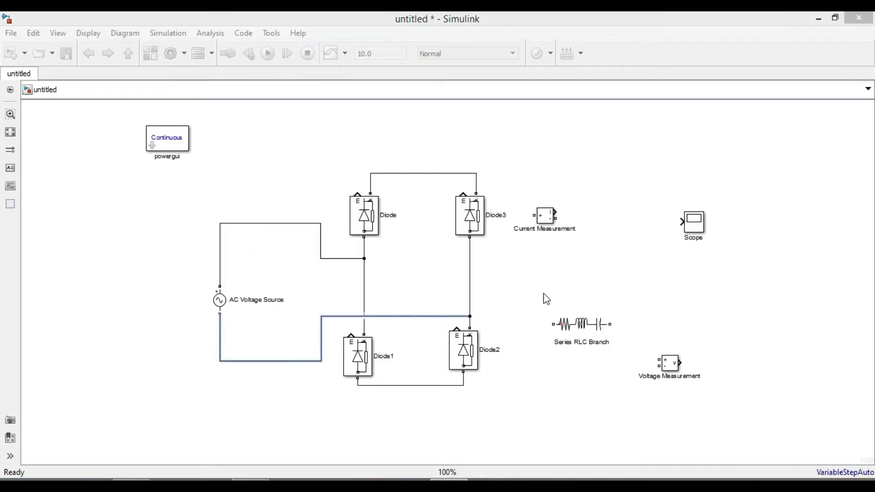
click(587, 330)
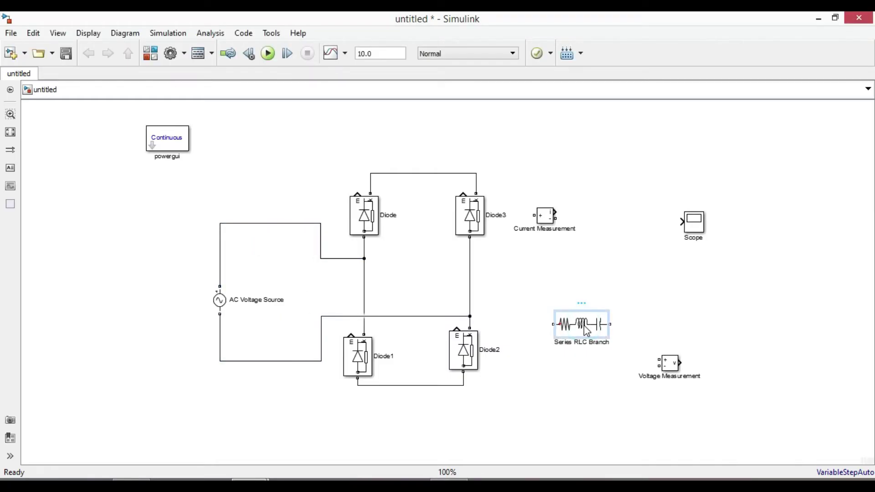
Stand the Series RLC Branch upright and wire it via Current Measurement between the top and Diode1–Diode2 wires.
key(ctrl+r)
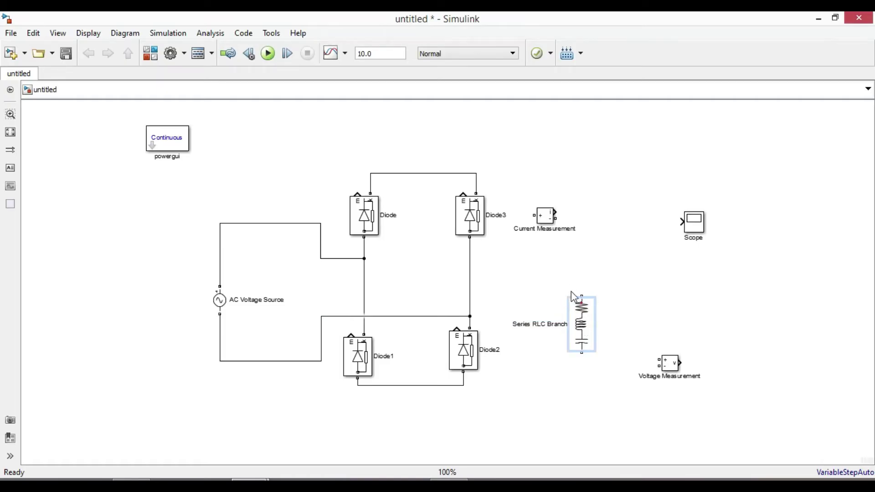
drag(549, 216, 539, 178)
click(588, 323)
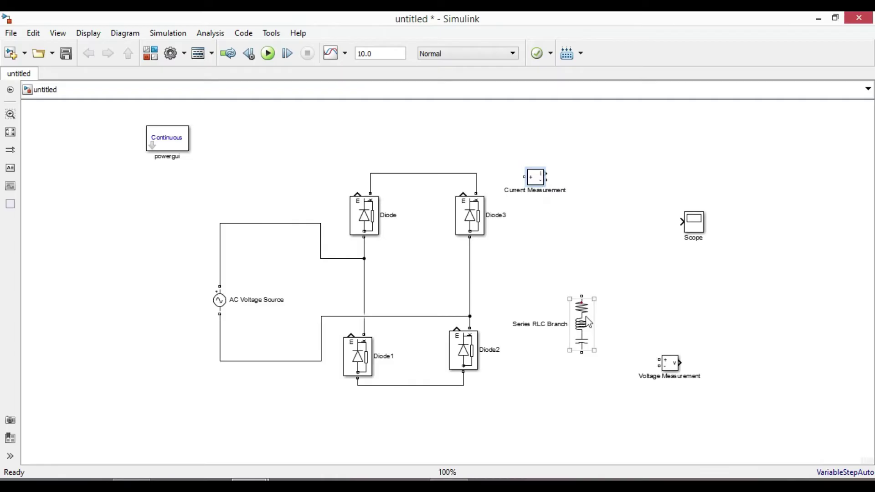
mouse_move(586, 324)
mouse_down()
mouse_move(593, 276)
mouse_move(614, 289)
mouse_up()
mouse_move(611, 258)
mouse_down()
mouse_move(561, 176)
mouse_move(545, 180)
mouse_up()
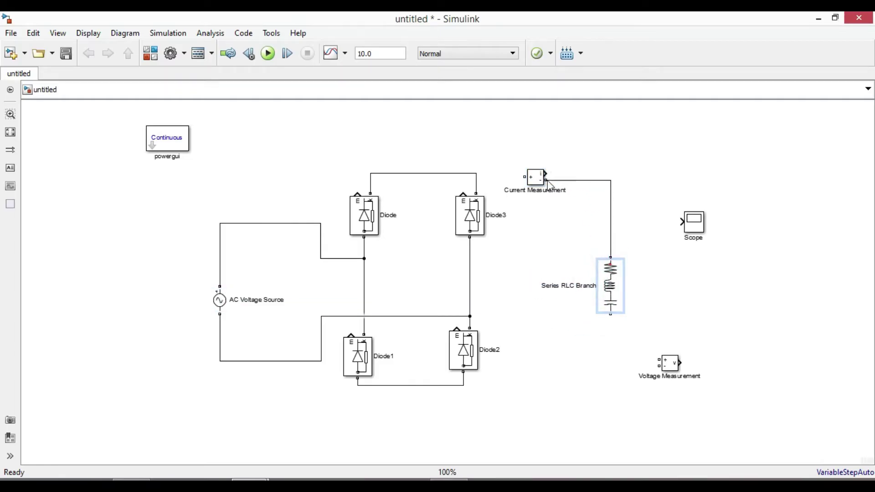
drag(484, 176, 527, 175)
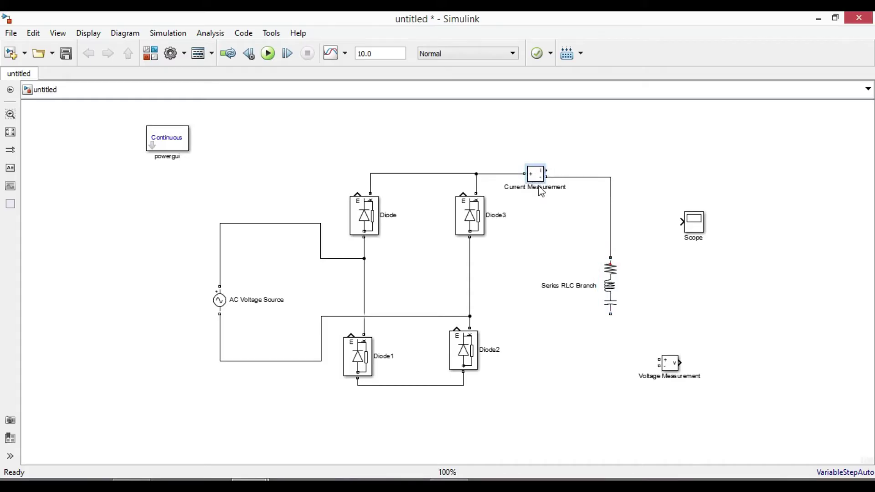
drag(611, 317, 465, 386)
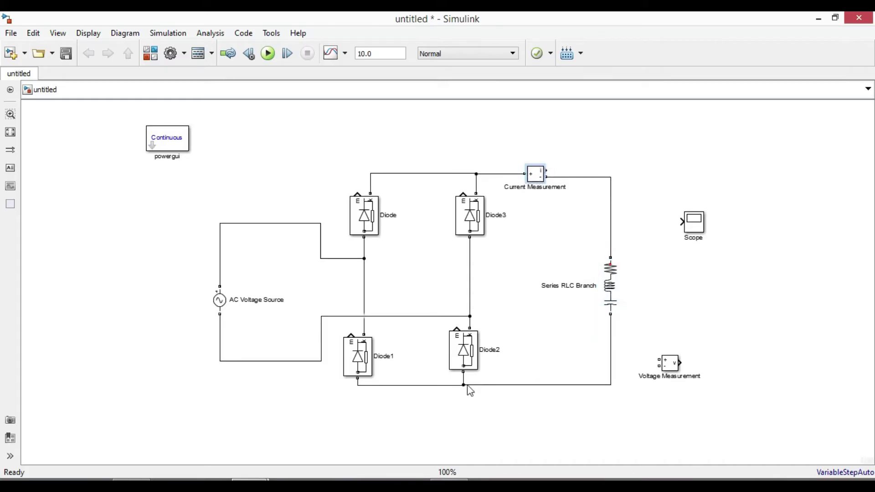
Set the Series RLC Branch type to R with a resistance of 20 ohms.
double_click(614, 290)
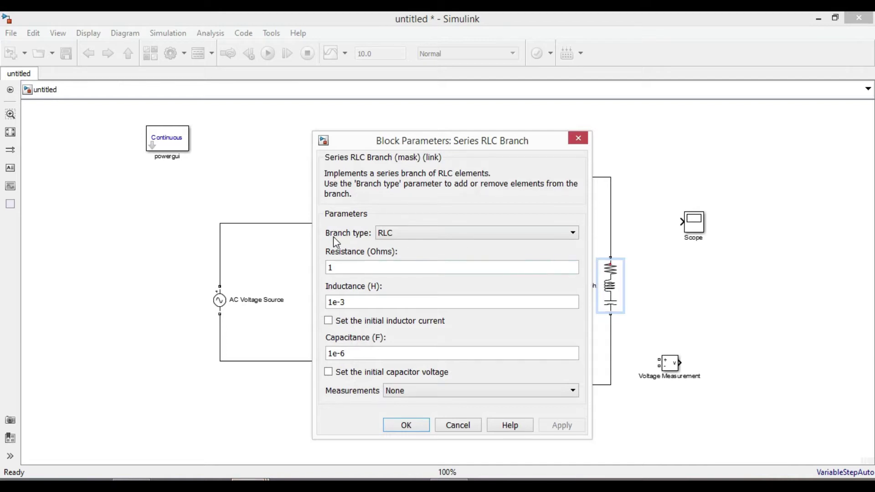
click(414, 231)
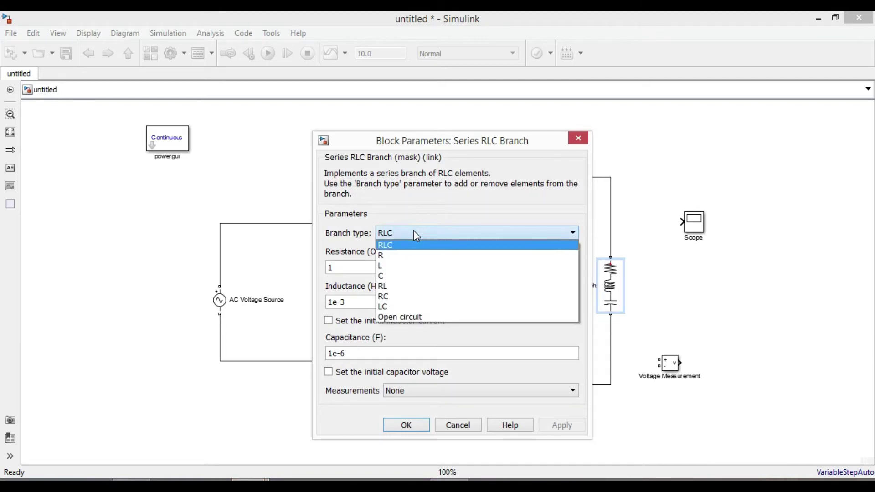
click(383, 256)
double_click(382, 266)
text(20)
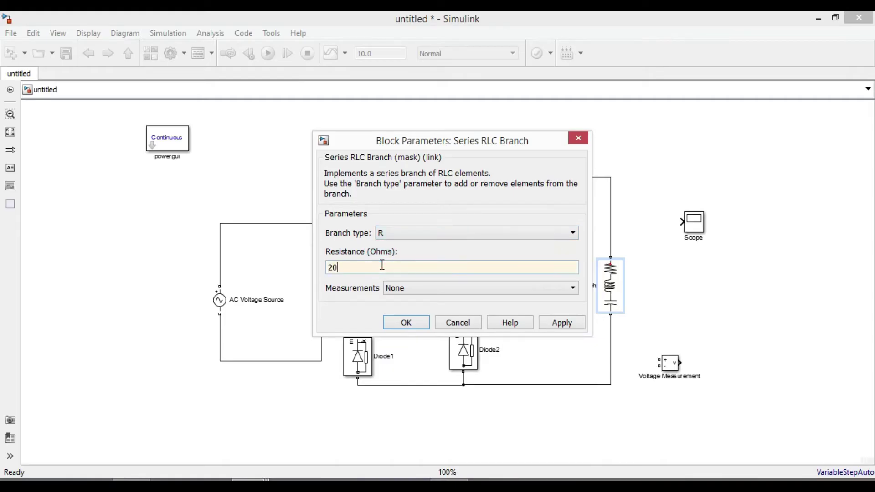
click(561, 324)
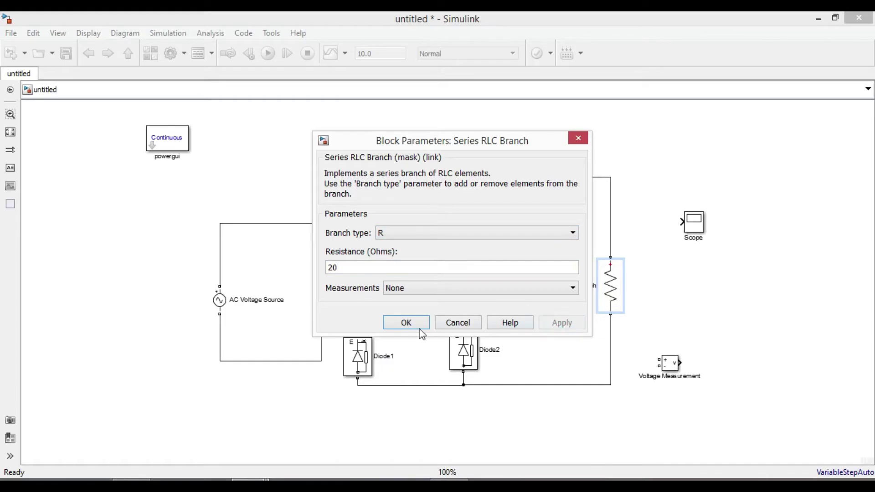
click(404, 326)
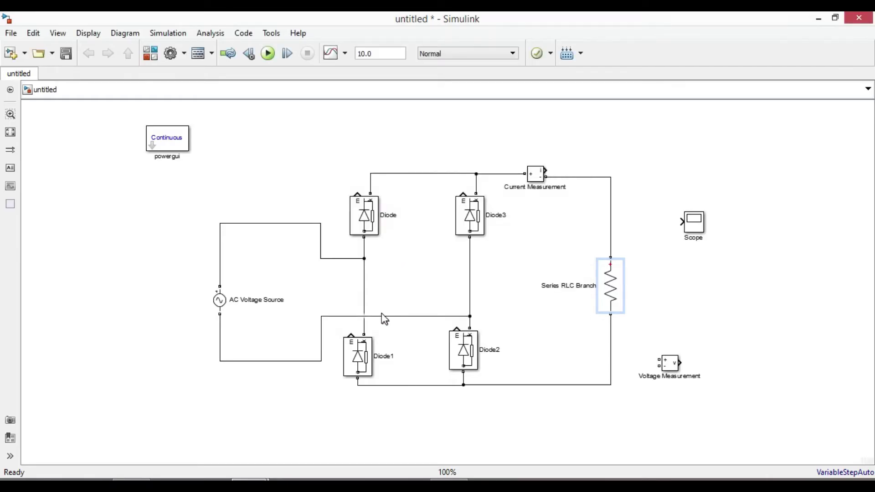
Label the load block R and give the AC Voltage Source peak amplitude 120*sqrt(2) at 60 Hz.
click(569, 285)
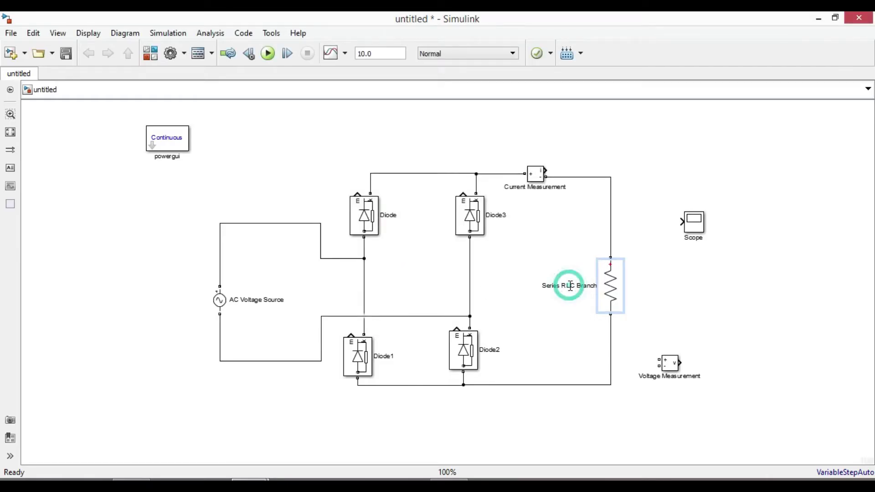
text(R)
double_click(220, 300)
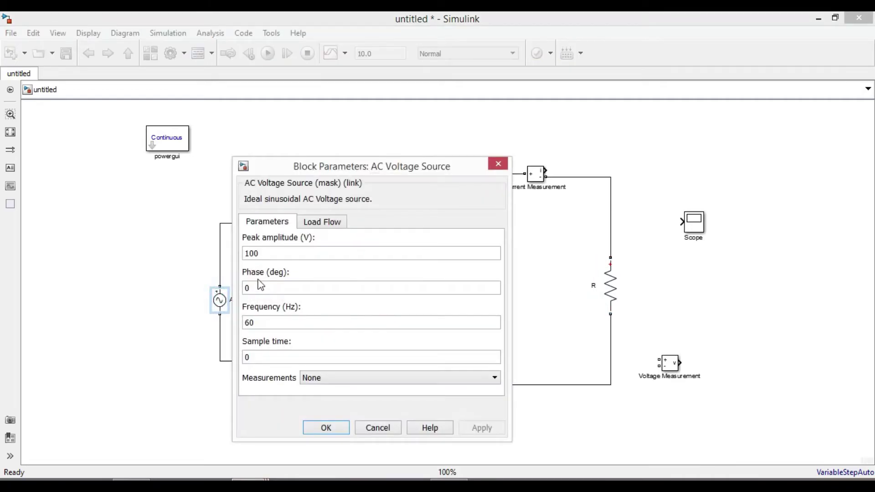
double_click(286, 256)
text(12)
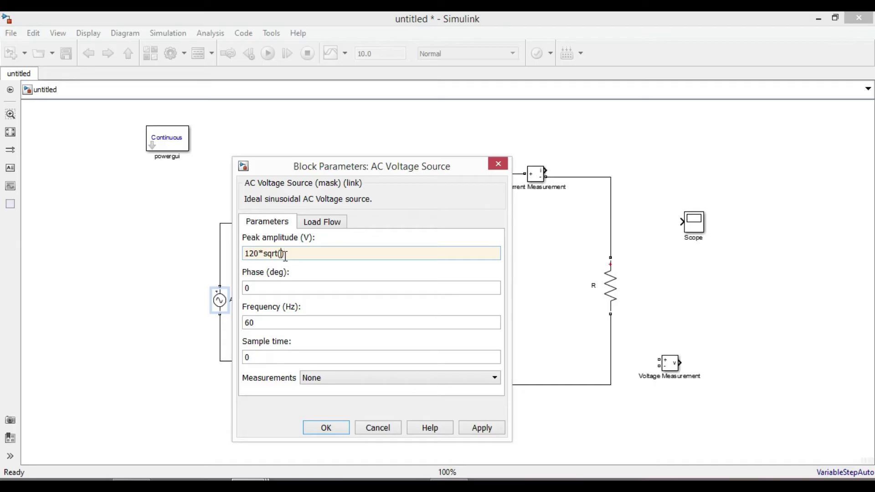
text(0*sqrt(2))
double_click(285, 321)
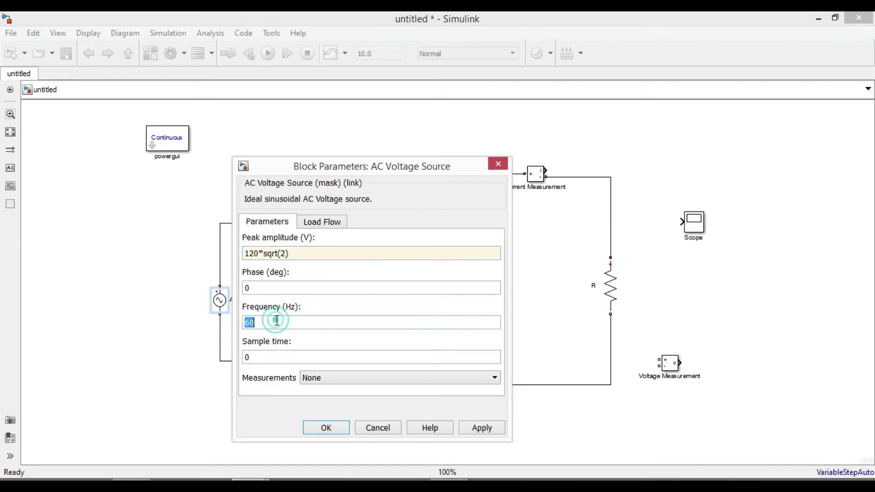
click(483, 431)
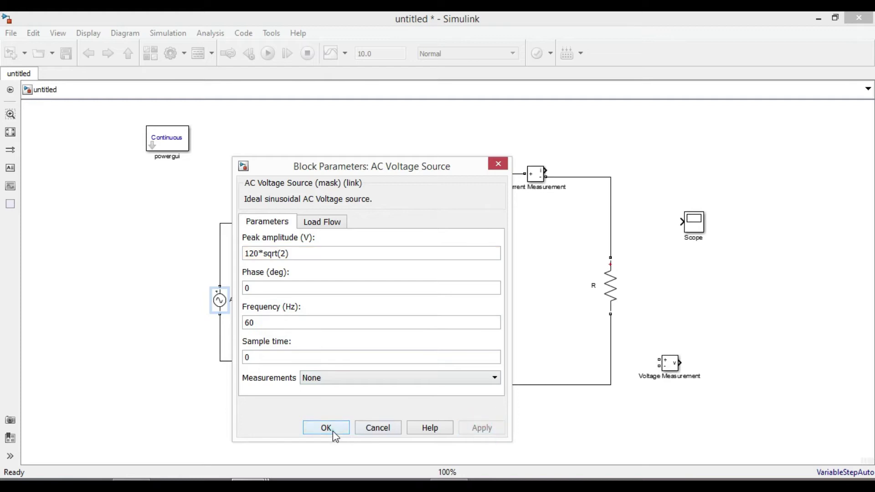
click(333, 431)
click(270, 298)
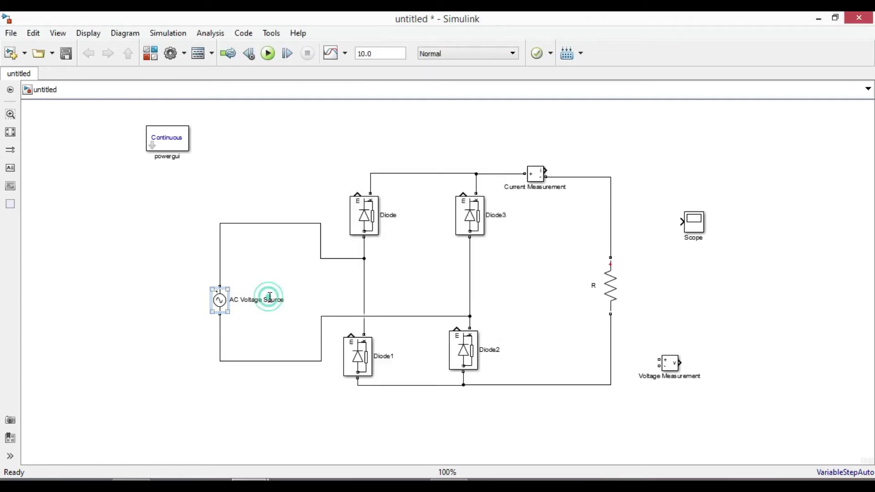
Relabel the AC source VS, then check the Diode's Ron 0.001 and Vf 0.8 and close unchanged.
double_click(270, 298)
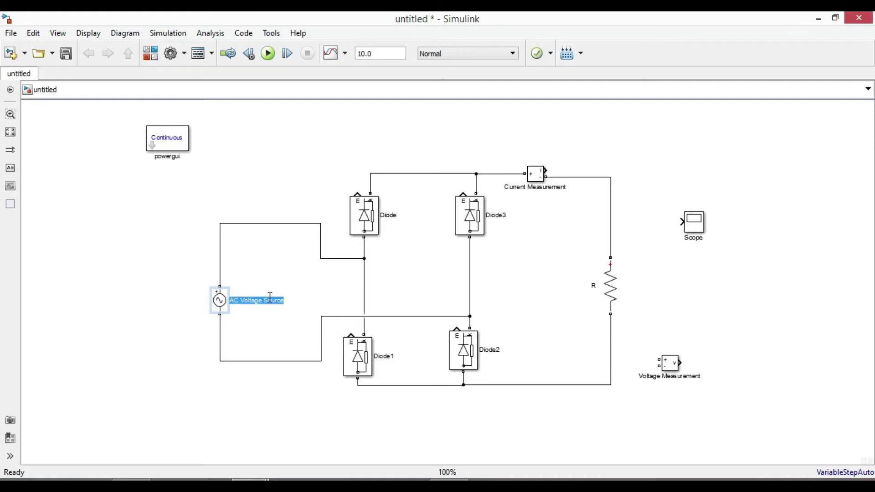
text(VS)
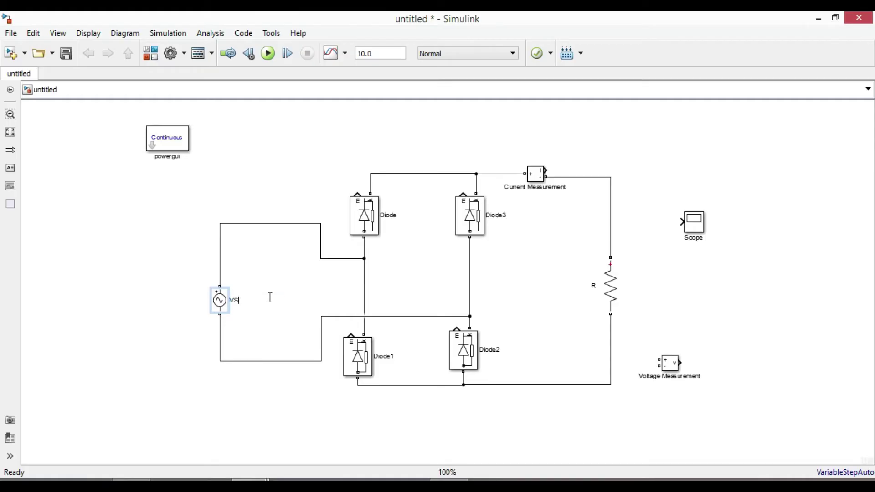
double_click(370, 223)
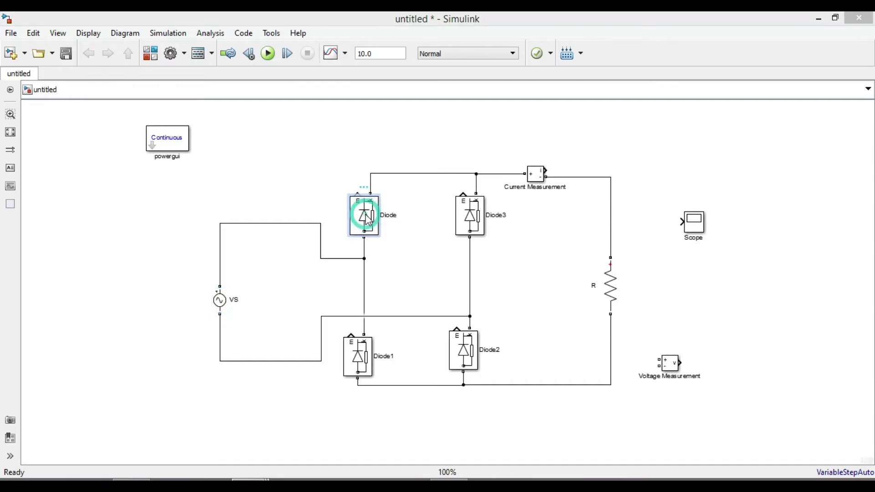
scroll(523, 184, down, 3)
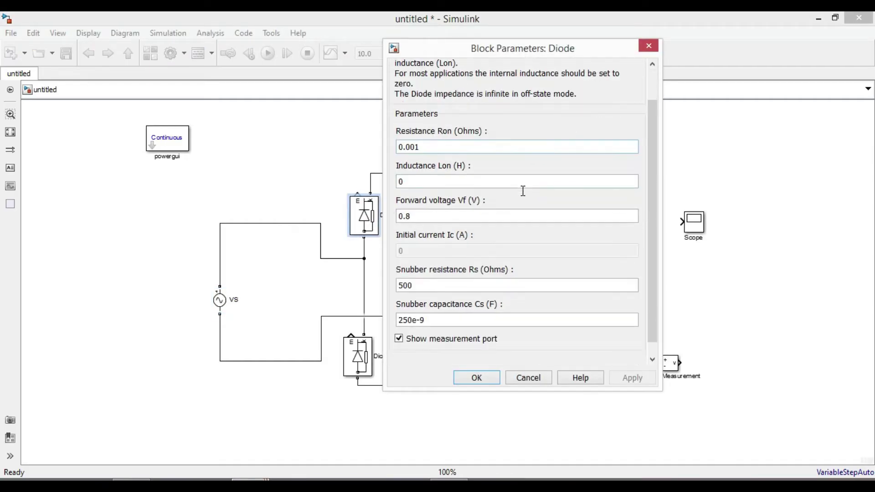
scroll(524, 196, up, 2)
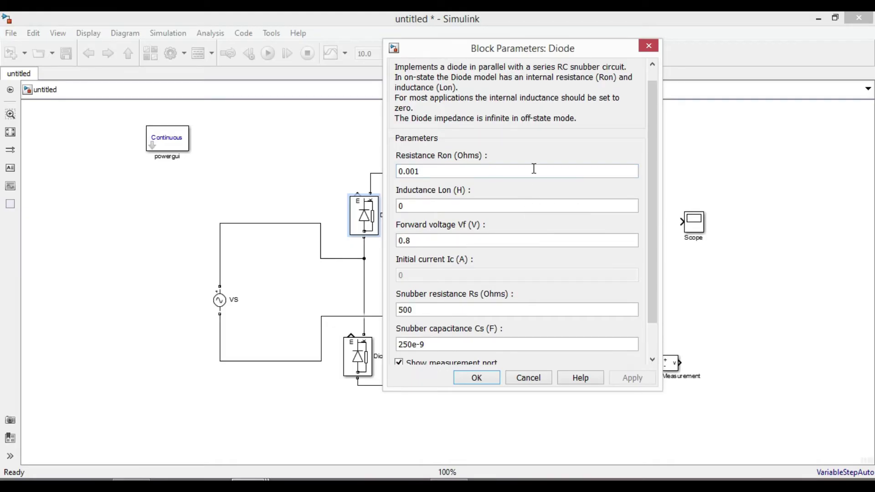
click(649, 47)
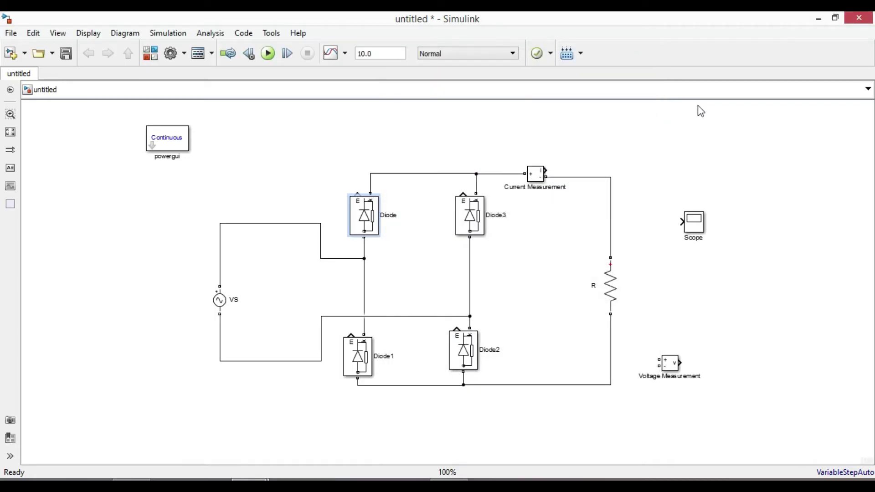
click(669, 370)
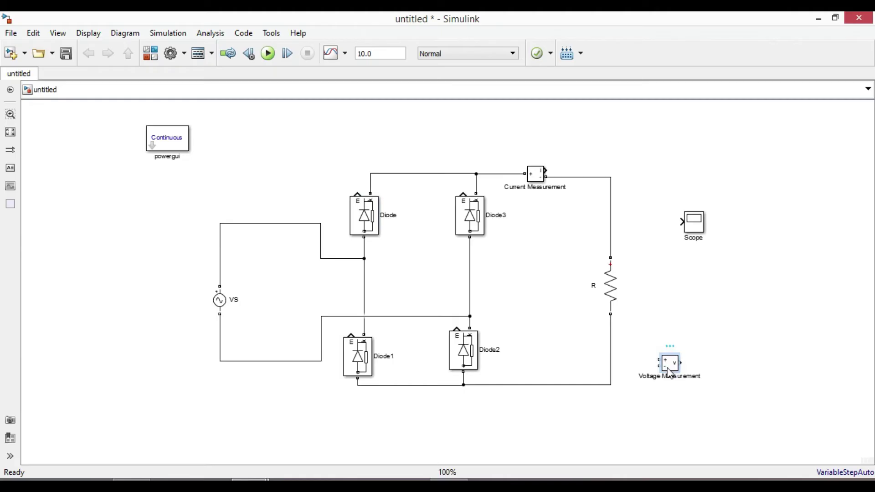
Copy the Voltage Measurement block beside VS and wire it across the VS source.
click(268, 290)
key(ctrl+v)
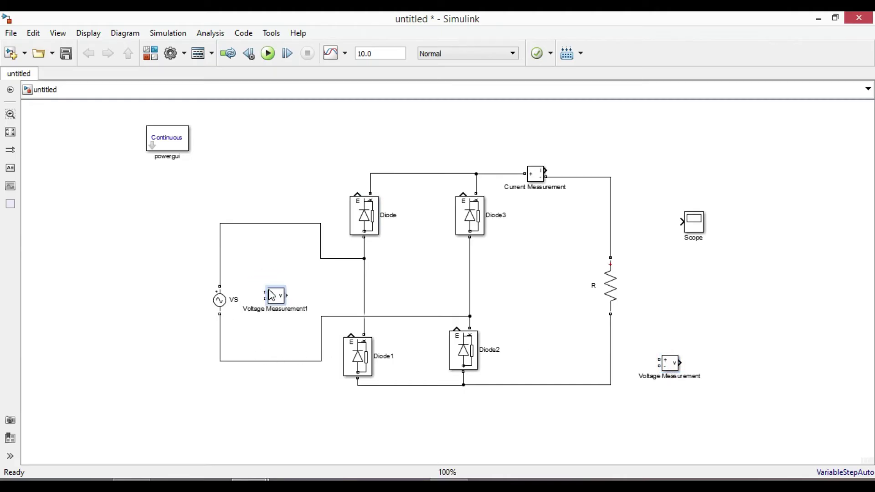
drag(265, 292, 221, 273)
drag(261, 299, 221, 321)
Move the original Voltage Measurement beside resistor R, wire it across R, and reposition the Scope.
drag(670, 363, 610, 237)
drag(660, 288, 612, 332)
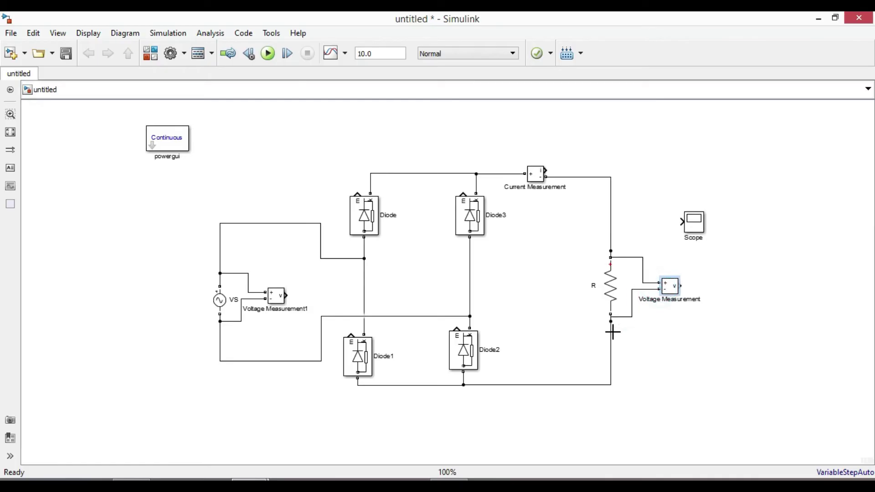
click(576, 250)
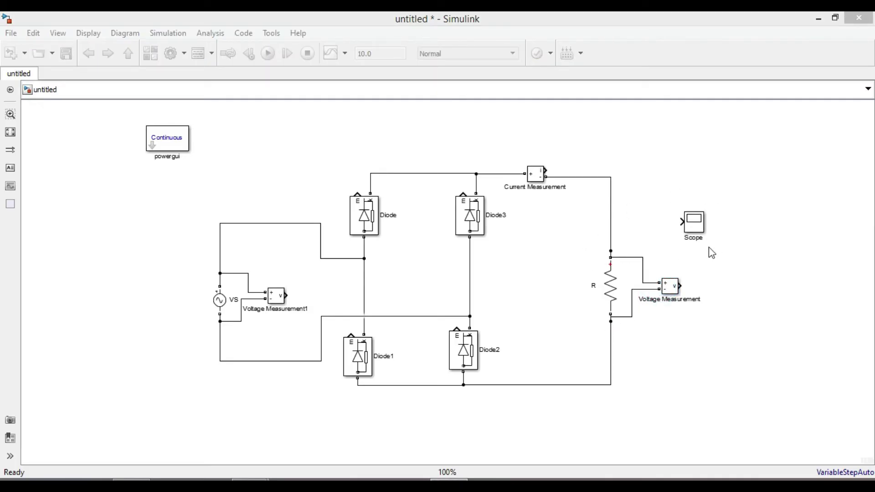
drag(690, 220, 762, 188)
Open the Scope's configuration properties and set the number of input ports to 3.
double_click(762, 187)
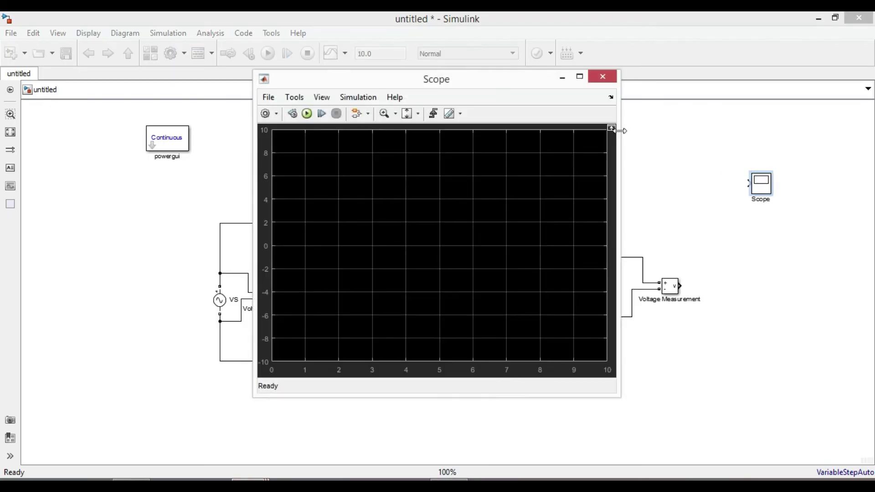
click(277, 116)
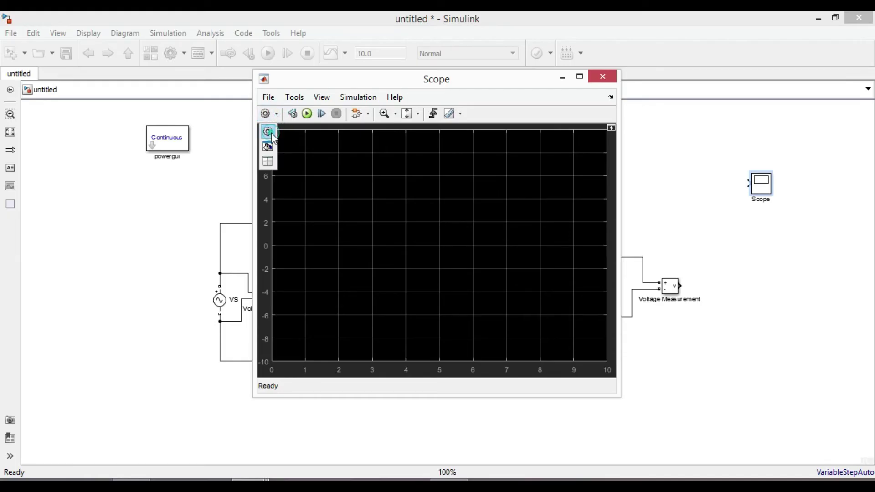
click(272, 133)
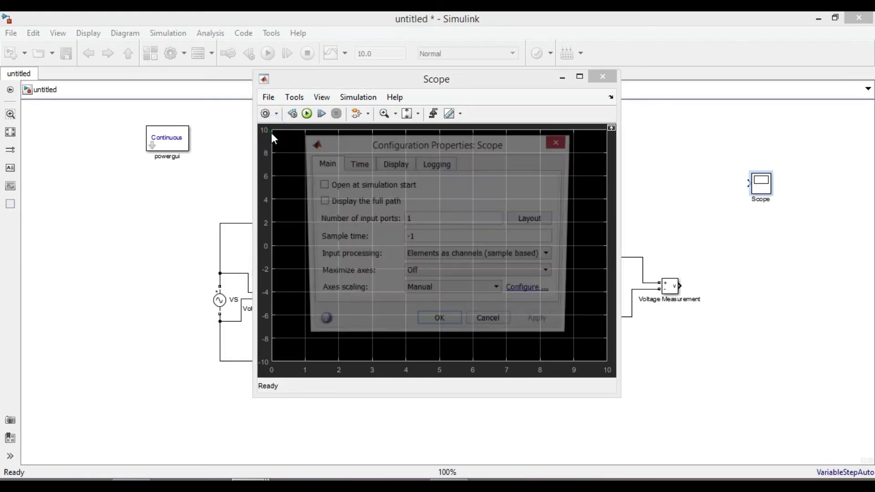
double_click(419, 216)
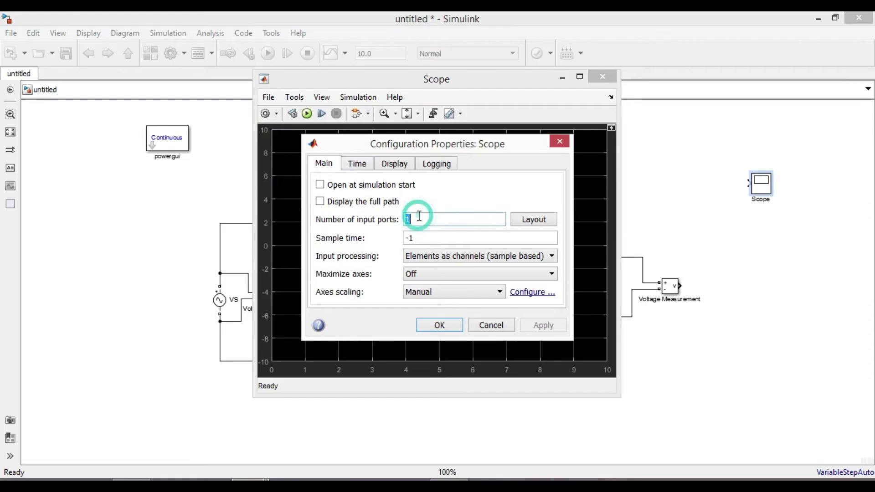
text(3)
click(544, 325)
click(438, 325)
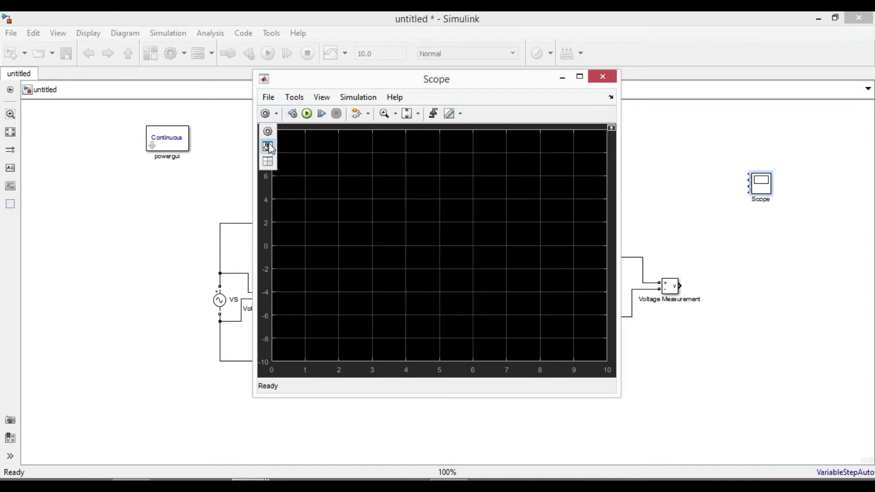
Style the Scope with a white axes background, black axes lines and green 2.0-width traces.
click(268, 145)
click(404, 180)
click(414, 192)
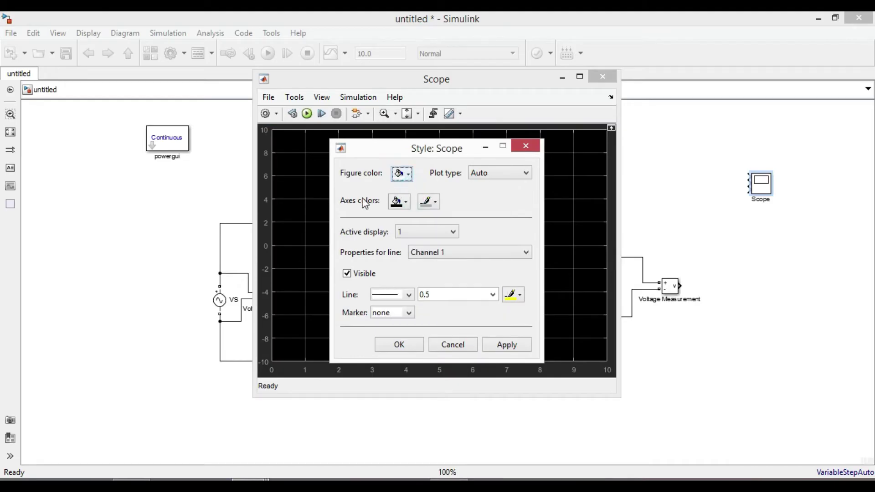
click(400, 201)
click(413, 222)
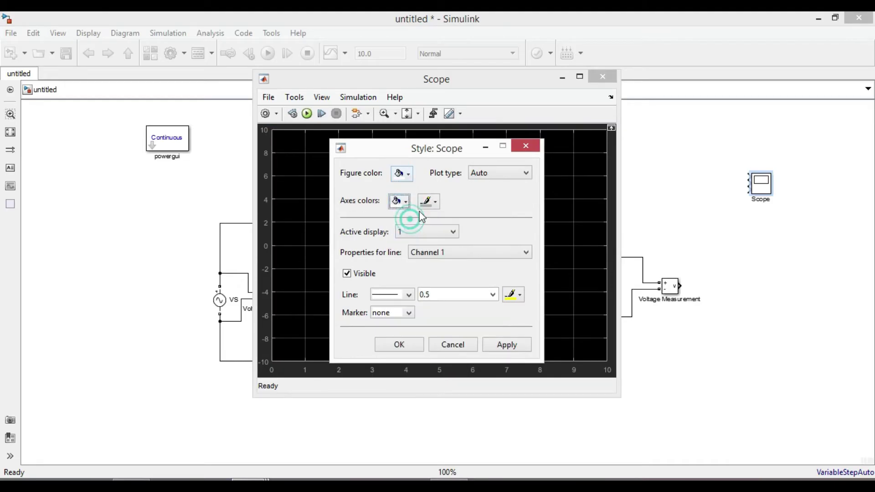
click(428, 201)
click(425, 222)
click(492, 295)
click(426, 325)
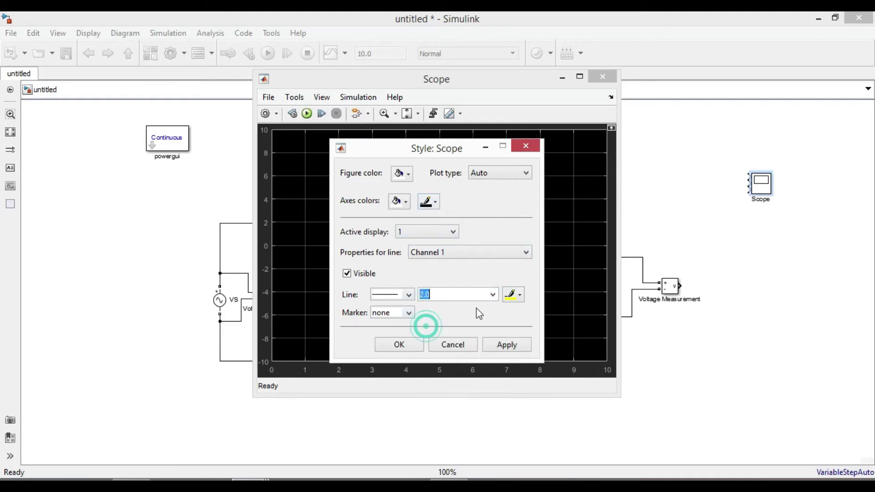
click(516, 295)
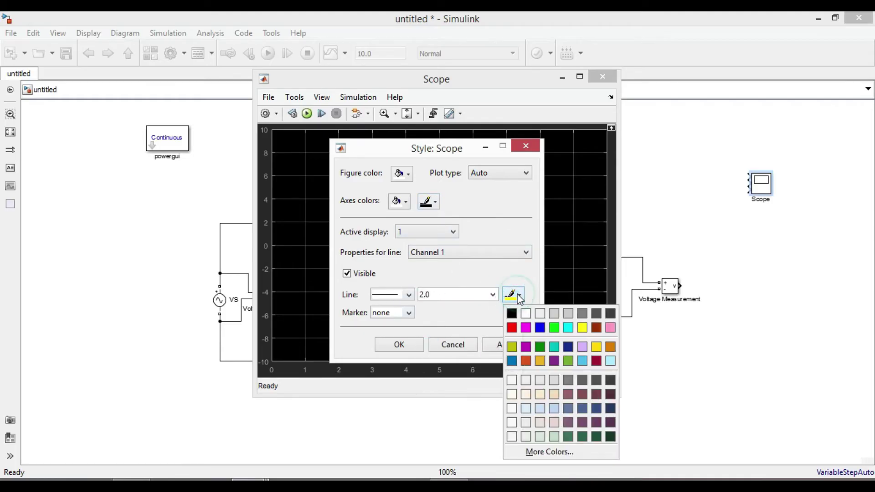
click(552, 326)
click(509, 344)
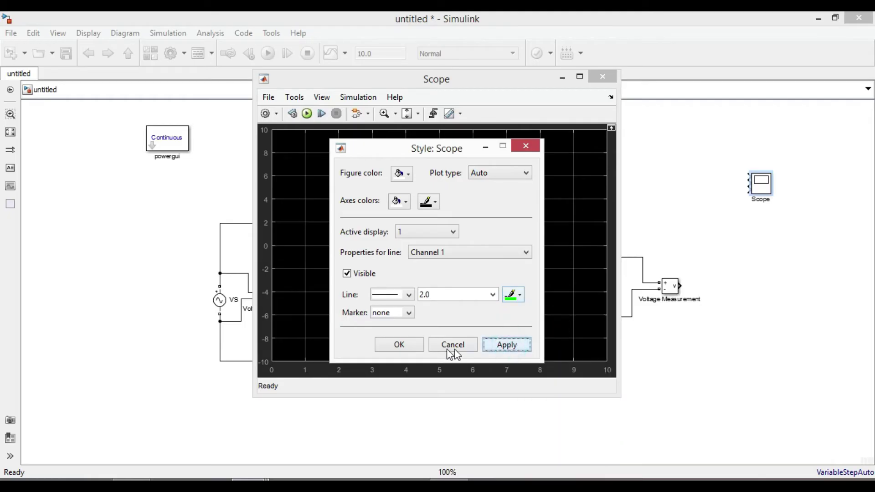
click(399, 345)
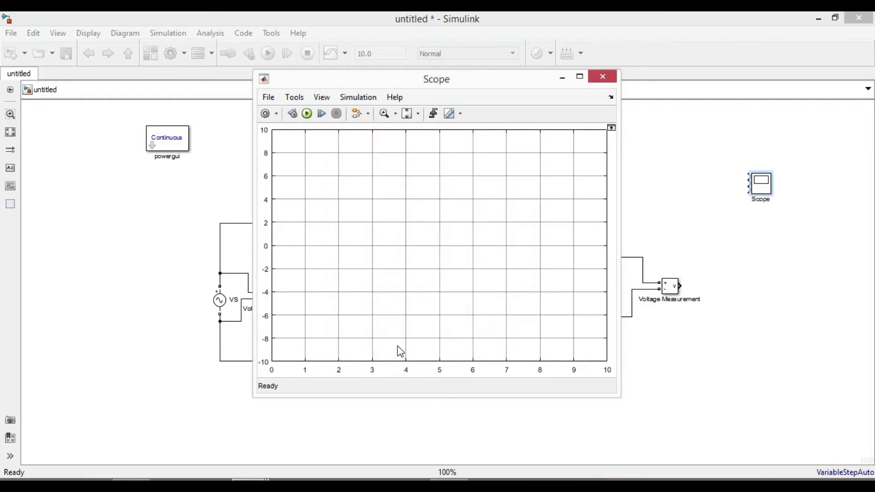
Arrange the Scope into three stacked plots (3x1 layout) and minimize its window.
click(277, 114)
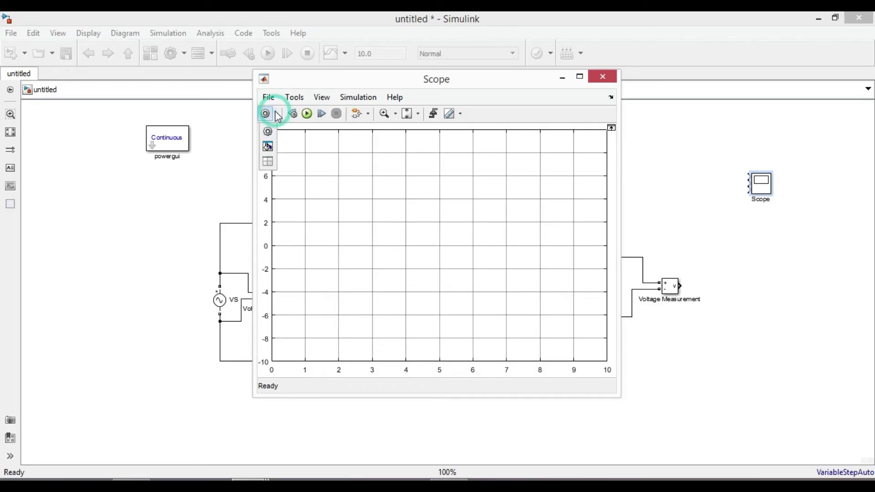
click(269, 162)
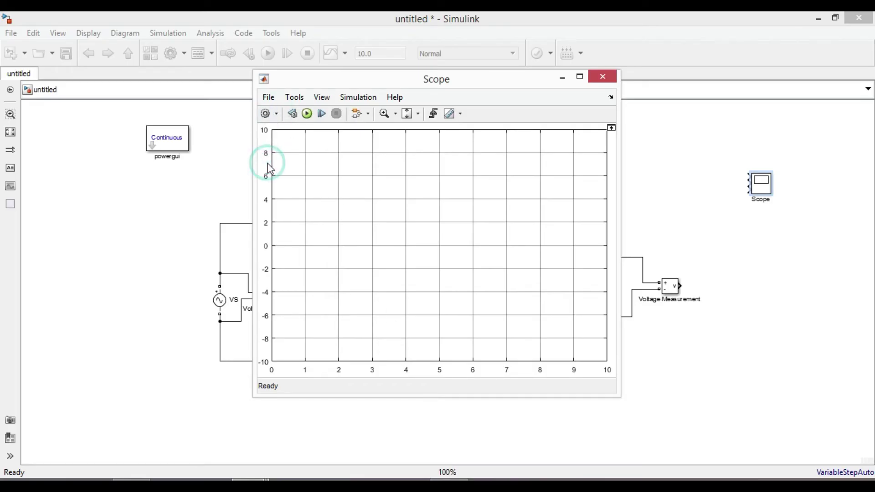
drag(284, 190, 280, 215)
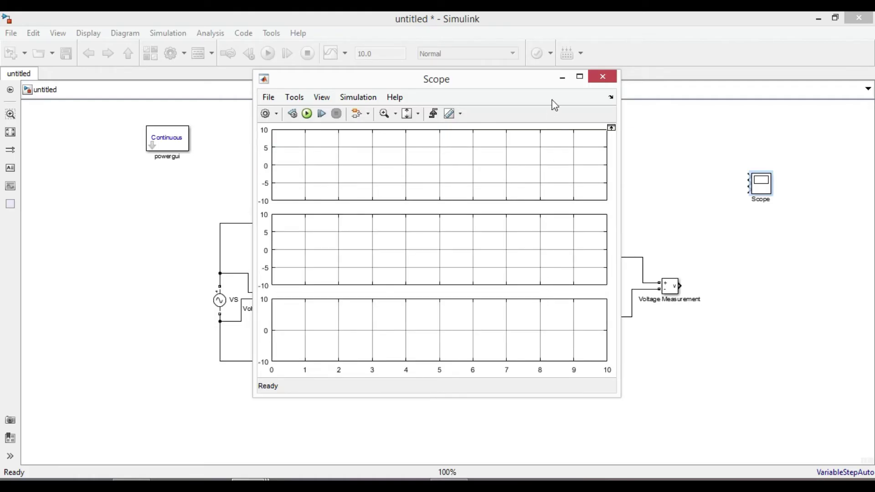
click(562, 79)
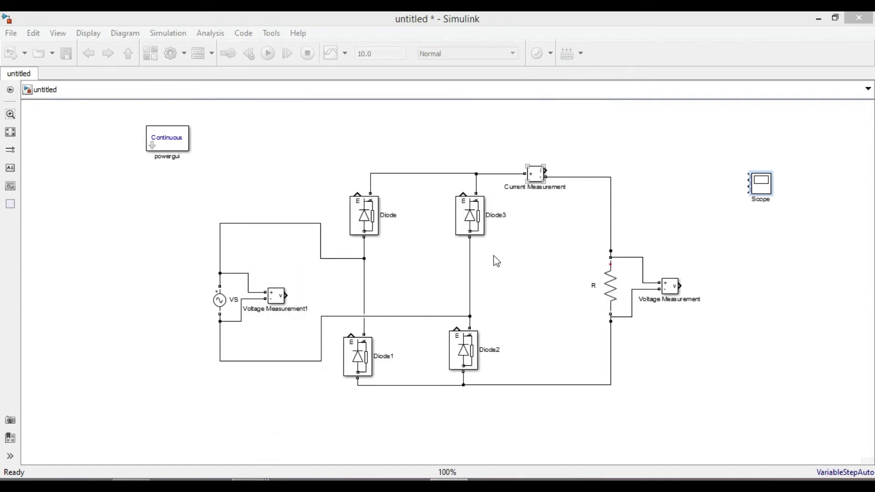
Stretch the Scope block taller to spread its three inputs, then shift it up slightly.
drag(775, 201, 792, 301)
drag(765, 180, 774, 134)
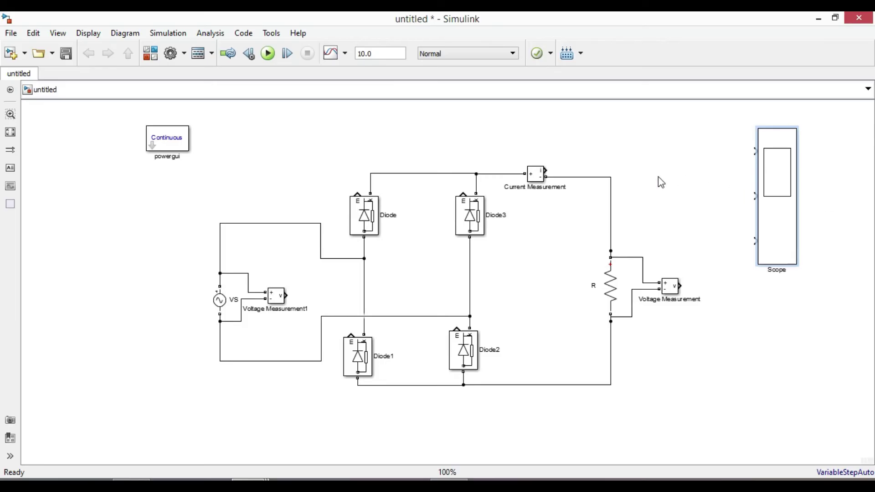
click(639, 143)
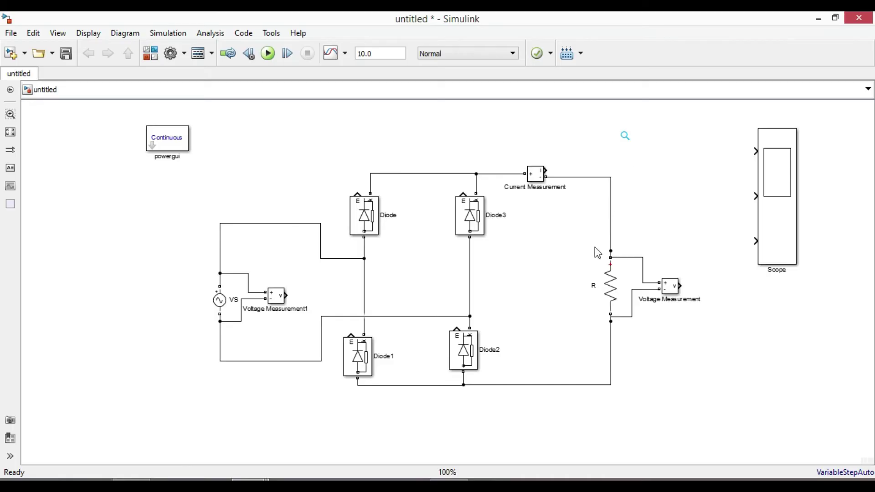
click(643, 150)
Add a Goto block and place a copy of it beside Voltage Measurement1.
text(Go)
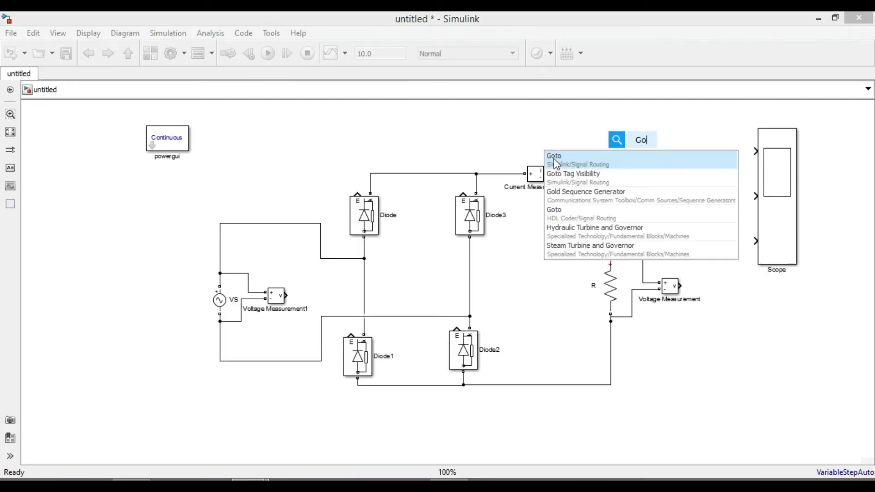
click(556, 159)
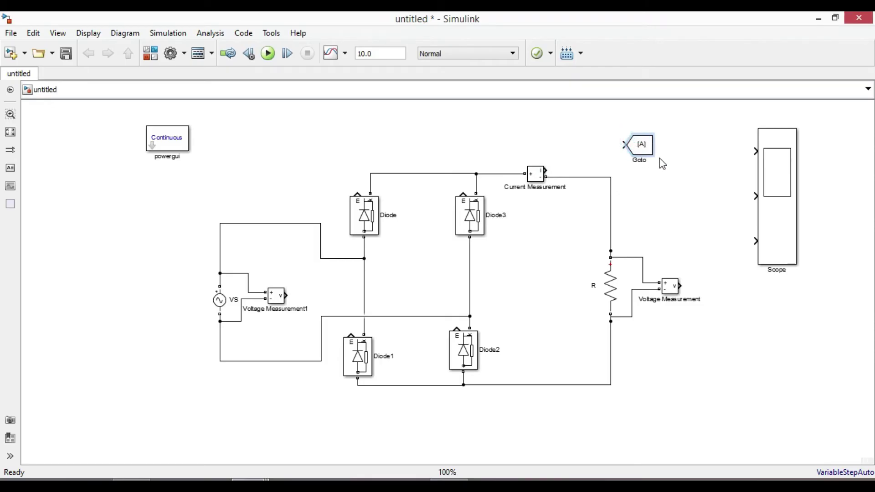
click(657, 190)
key(ctrl+v)
key(ctrl+v)
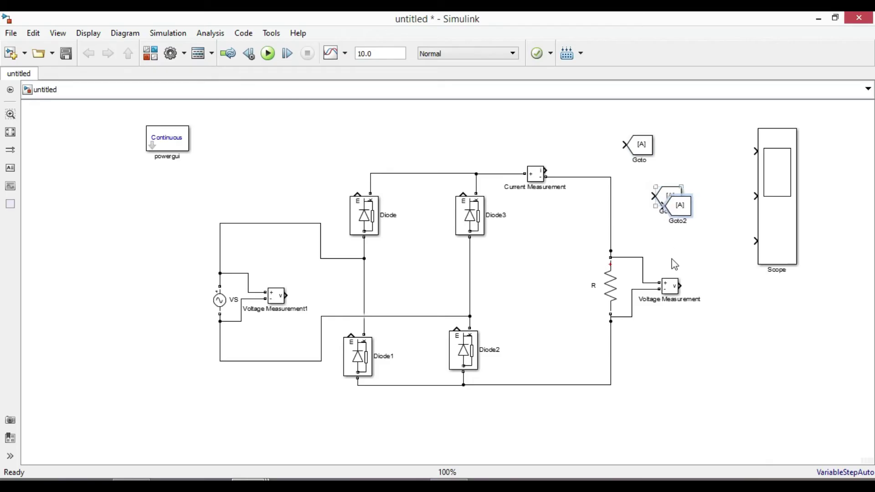
drag(639, 145, 310, 296)
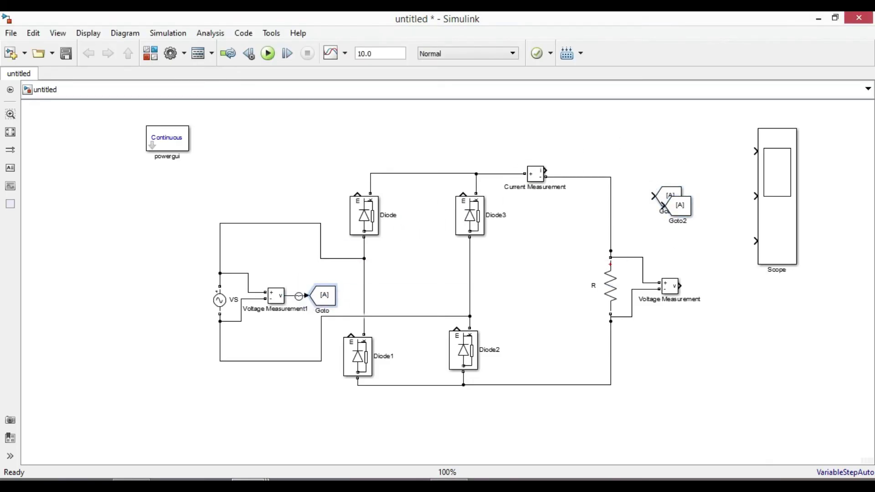
Set the Goto tag to A1 and drag out a matching From A1 block beside the Scope.
double_click(324, 296)
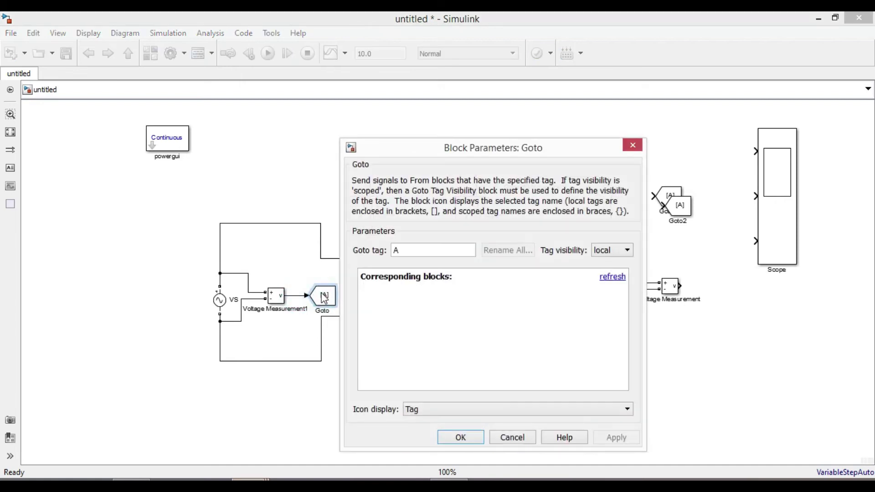
double_click(414, 251)
text(1)
click(460, 439)
click(329, 298)
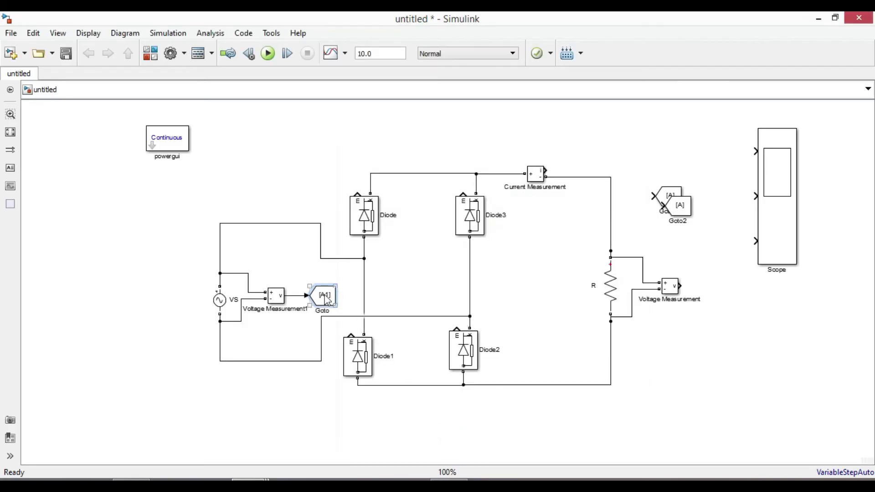
drag(342, 300, 756, 151)
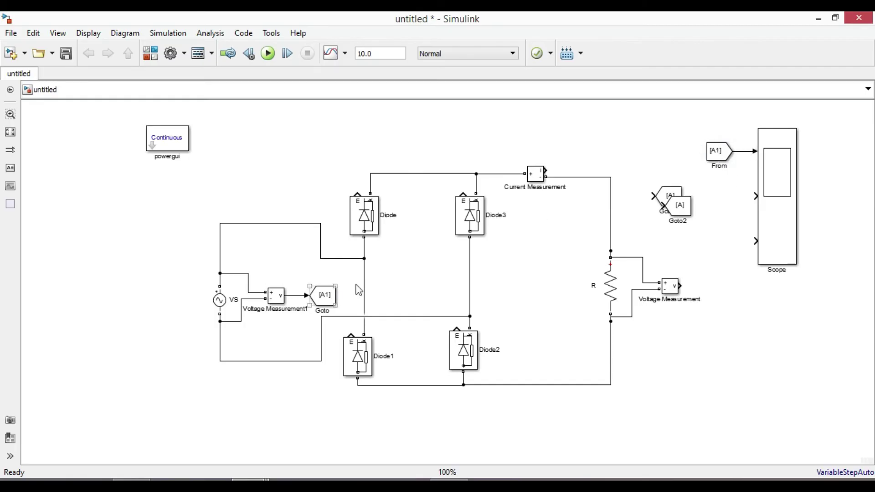
Move the hidden Goto1 beside the load Voltage Measurement and wire the measurement into it.
click(718, 160)
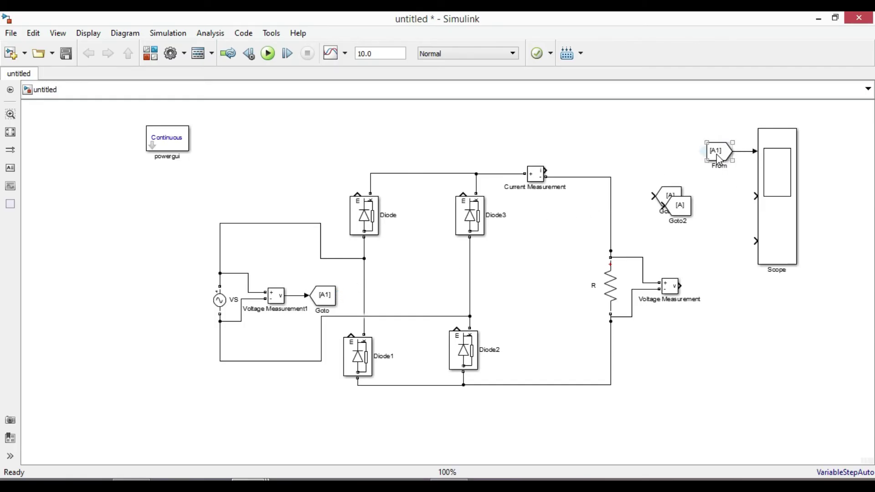
click(677, 204)
click(673, 200)
drag(673, 199, 718, 290)
click(688, 286)
click(713, 285)
Tag Goto1 as A2, add a From A2 for Scope input 2, and place Goto2 by Current Measurement.
double_click(716, 287)
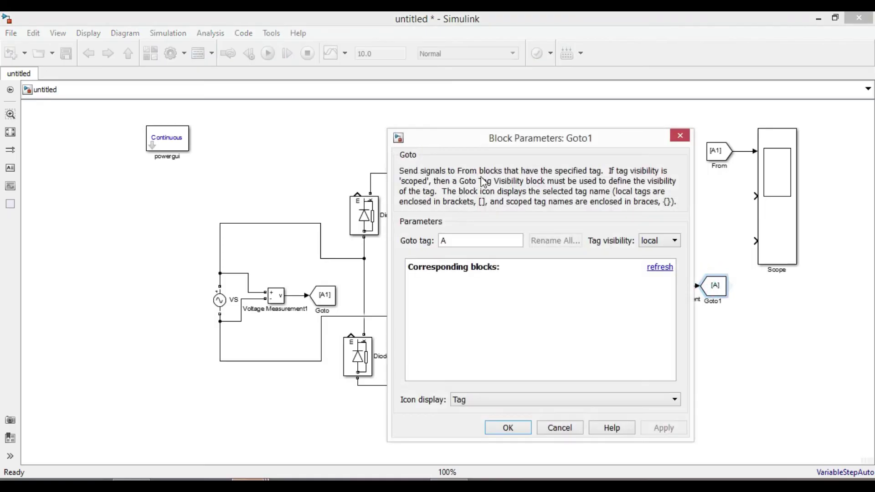
click(489, 241)
text(2)
click(507, 428)
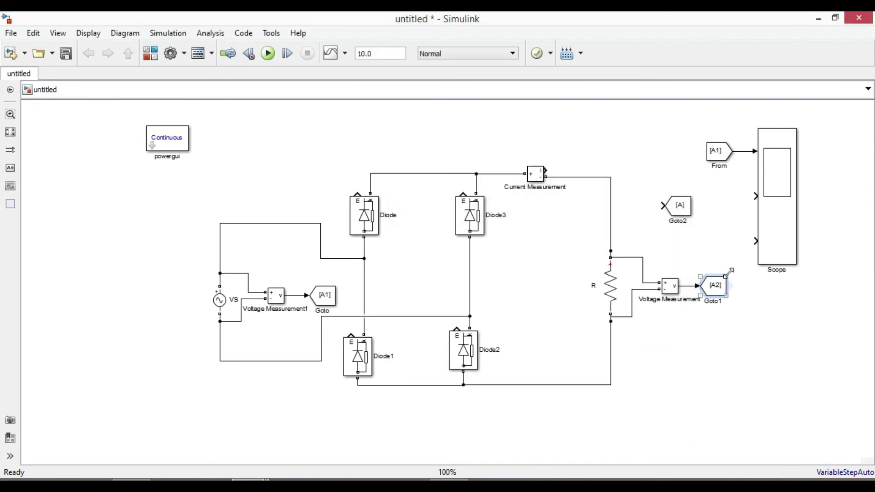
drag(734, 290, 755, 196)
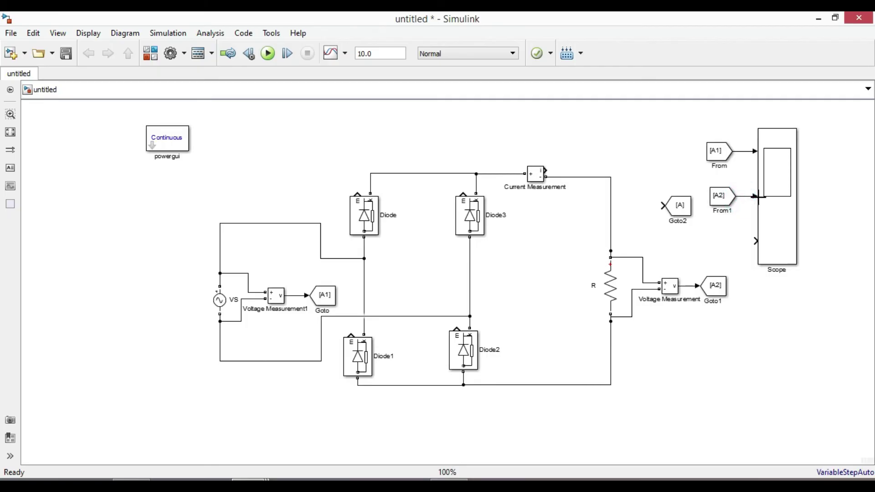
drag(678, 207, 589, 156)
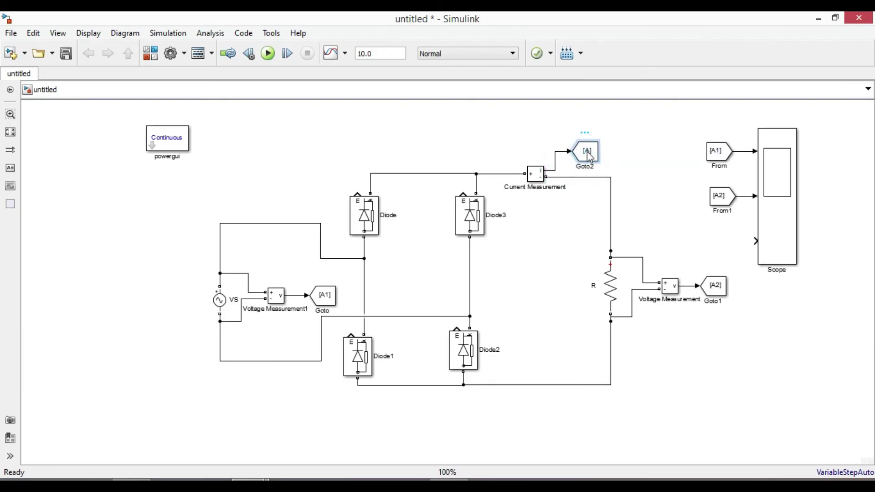
Set Goto2's tag to A3 and create a From A3 block feeding the Scope's third input.
double_click(588, 154)
double_click(349, 126)
click(349, 126)
text(3)
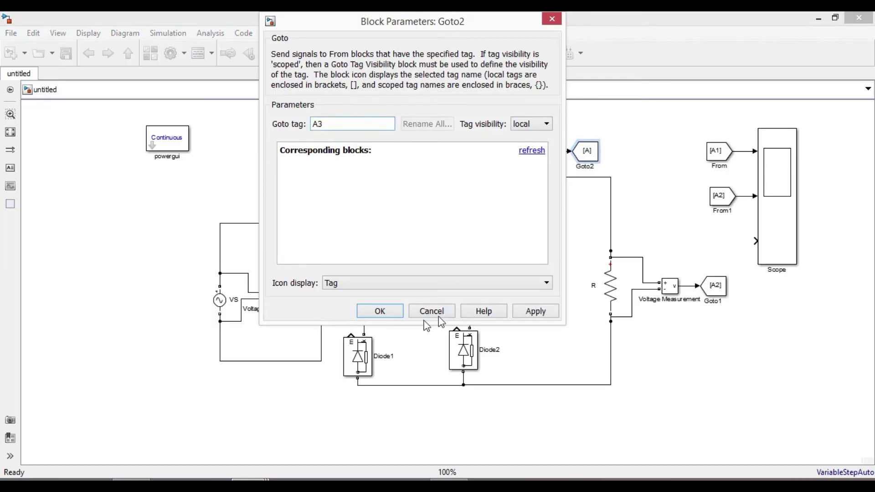
click(380, 311)
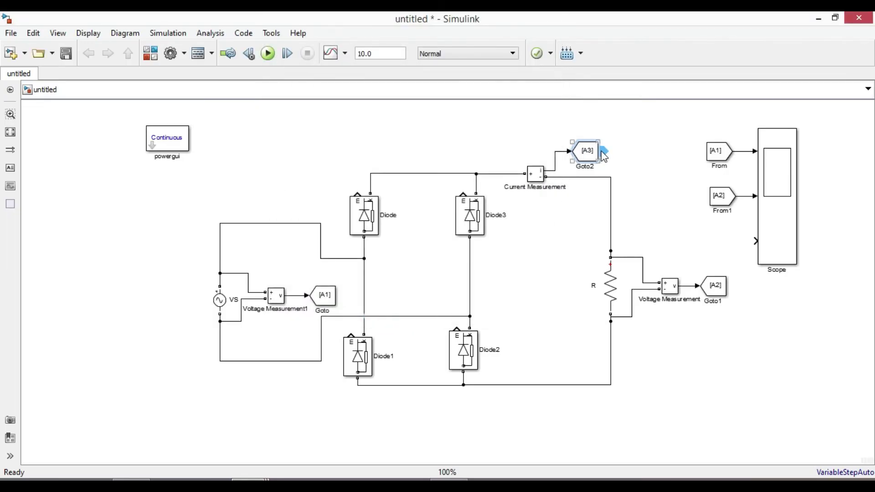
drag(636, 171, 756, 241)
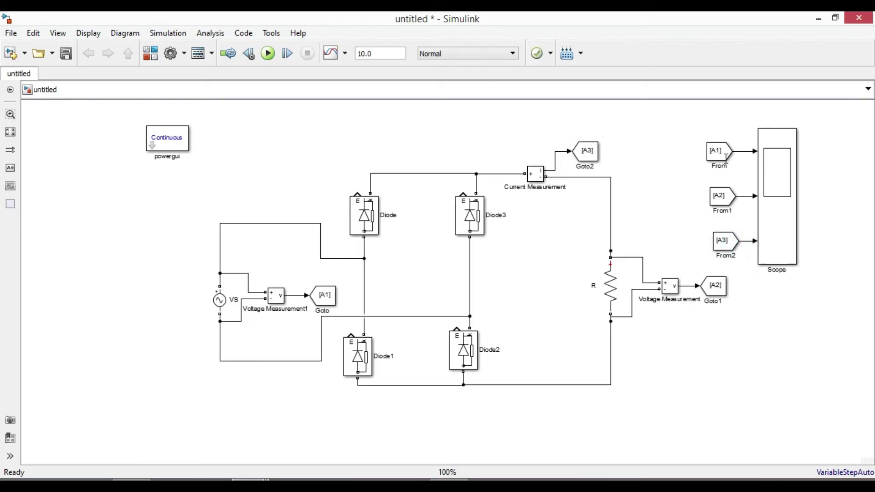
Shift the three From blocks and the Scope together to the right.
drag(753, 137, 805, 258)
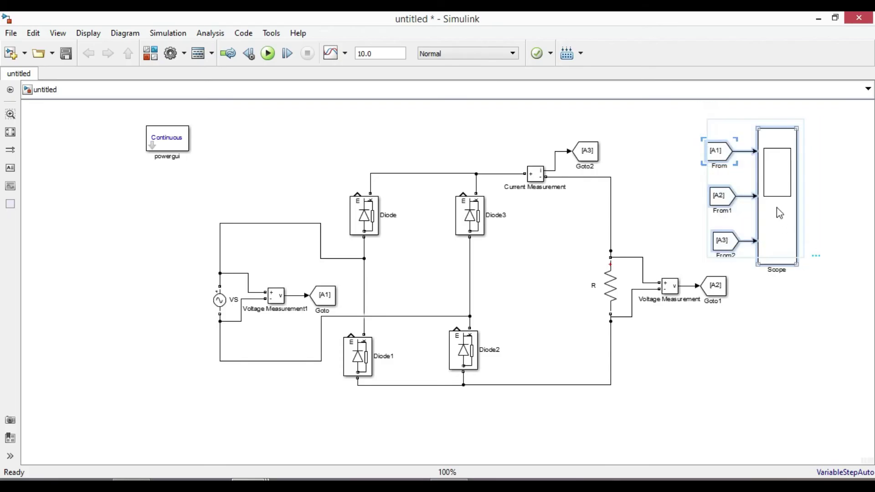
drag(776, 220, 801, 220)
click(747, 243)
drag(748, 244, 761, 243)
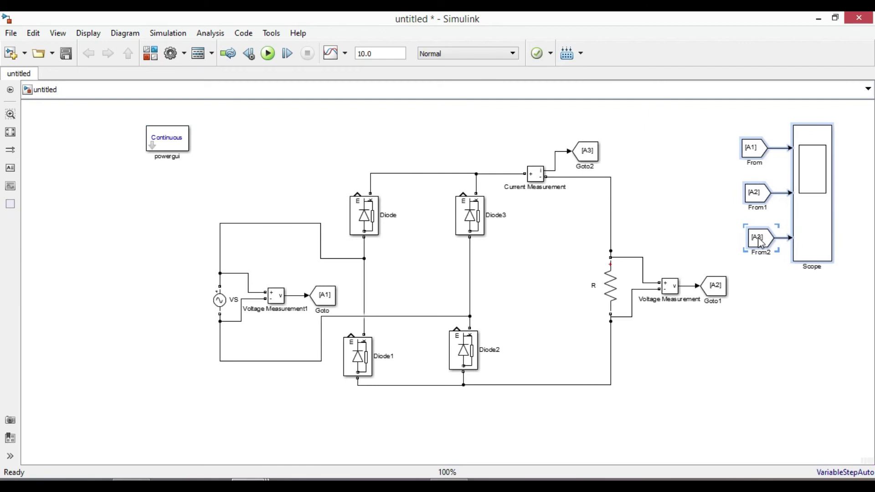
click(754, 277)
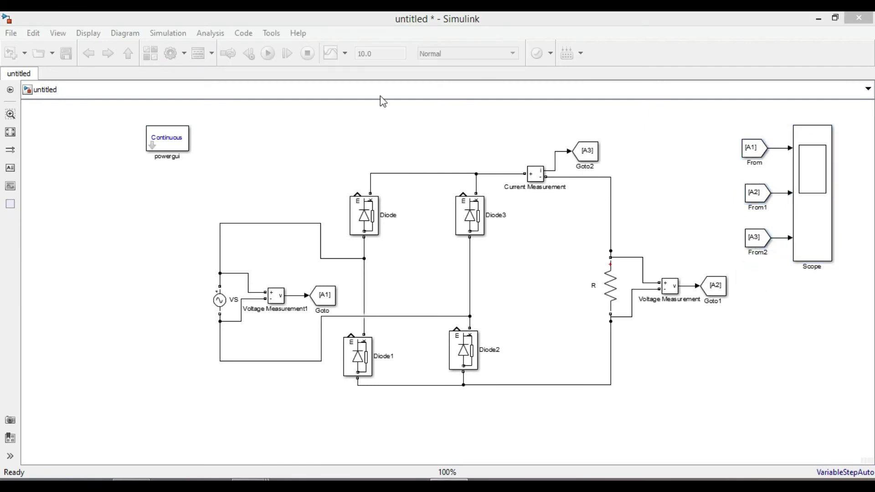
Enter a 0.04 s stop time, run the simulation, and open the Scope to view the waveforms.
click(368, 54)
text(0)
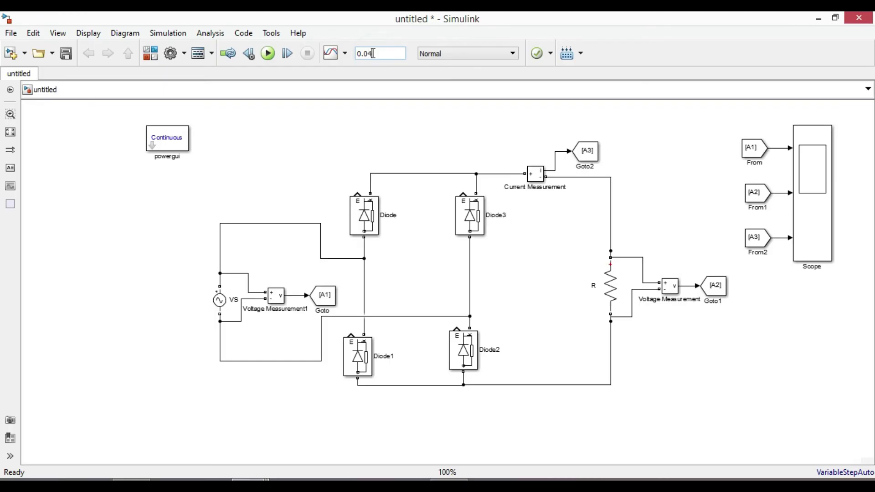
click(268, 53)
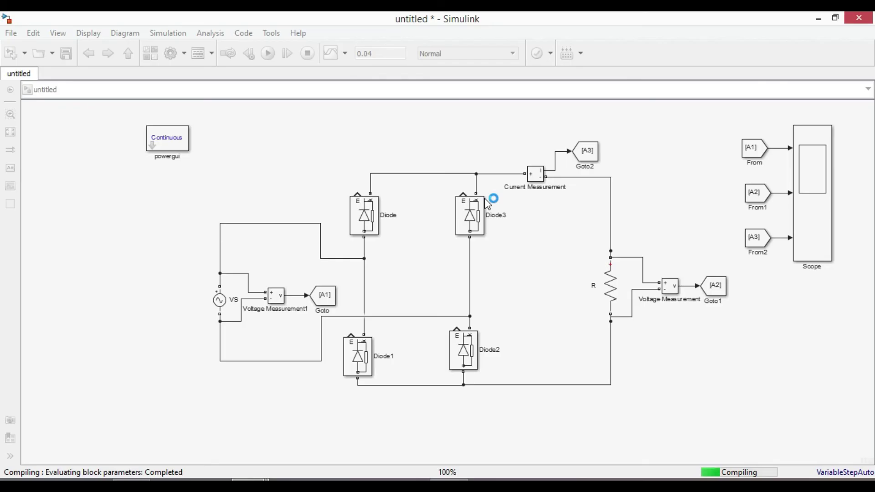
click(812, 185)
double_click(812, 186)
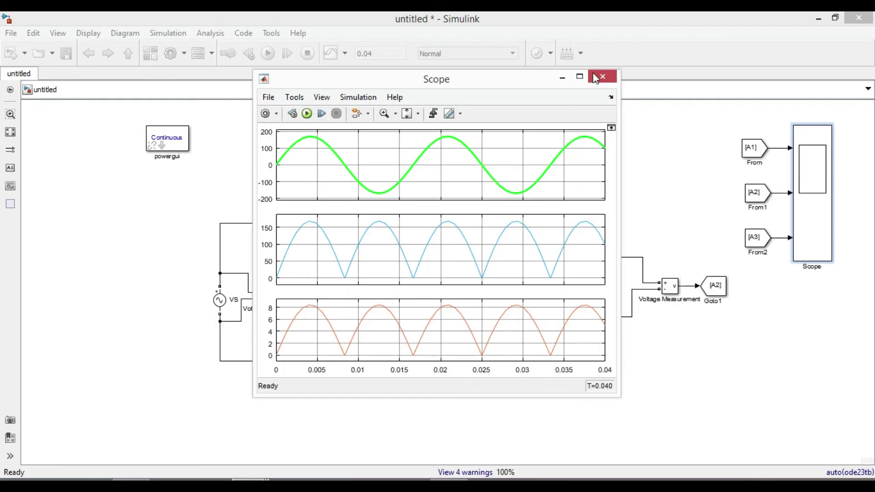
Maximize the Scope and set display 2's rectified voltage trace width to 2.
click(579, 77)
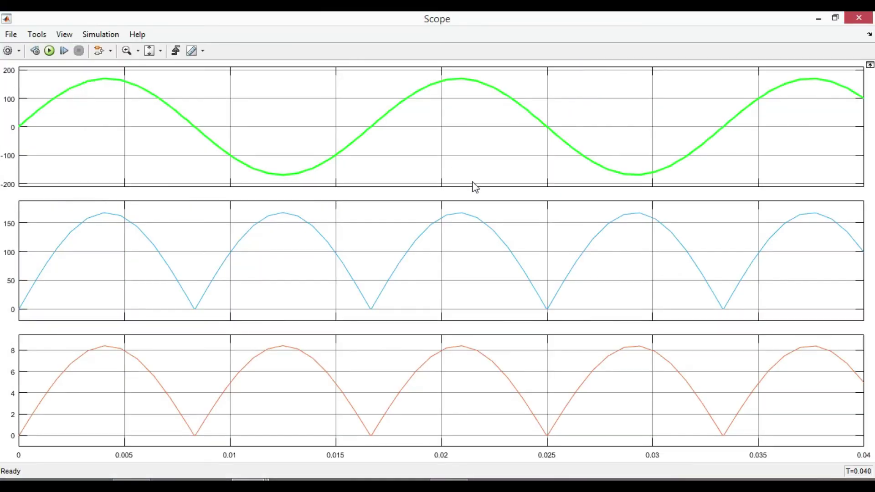
right_click(364, 226)
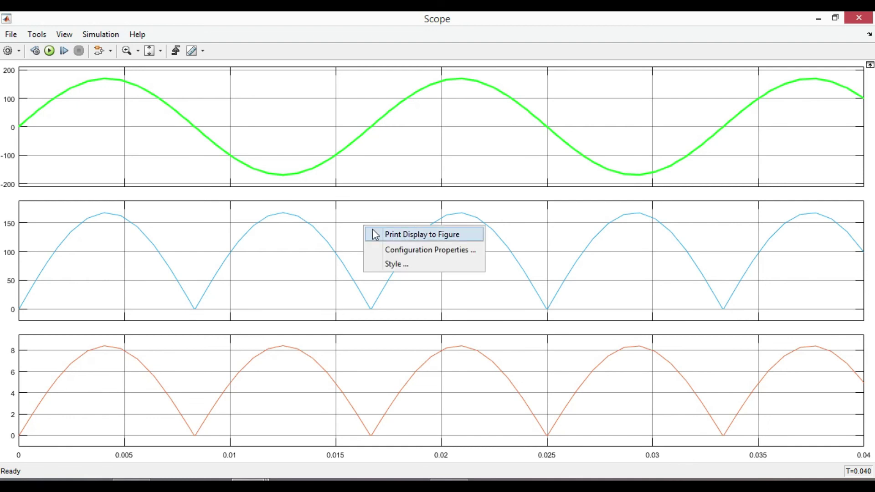
click(399, 261)
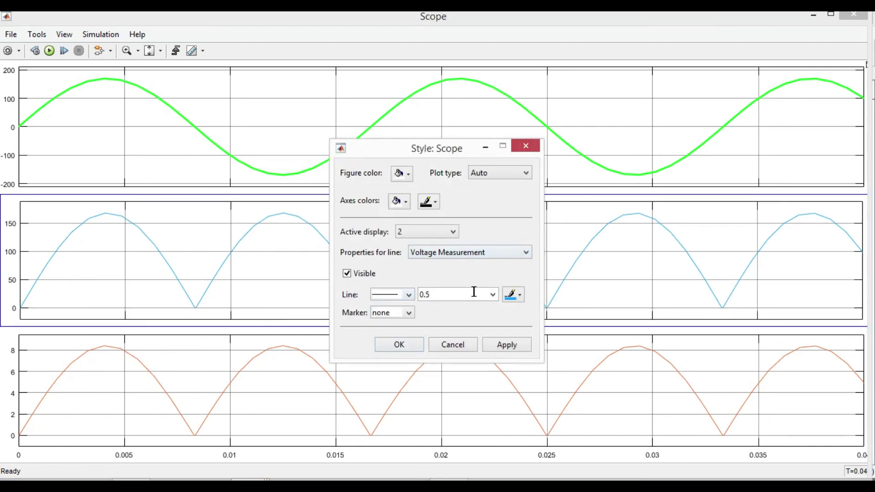
click(493, 294)
click(435, 331)
click(505, 345)
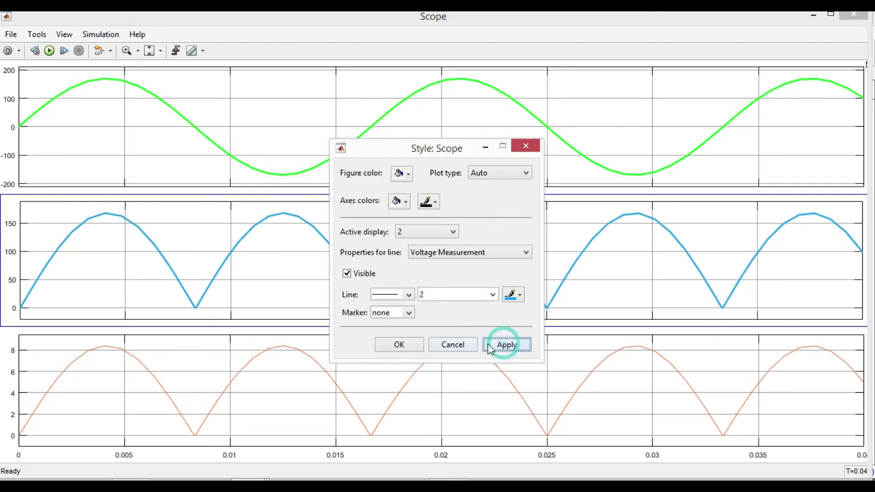
Set display 3's load current trace width to 2 and close the style settings.
click(429, 231)
click(426, 268)
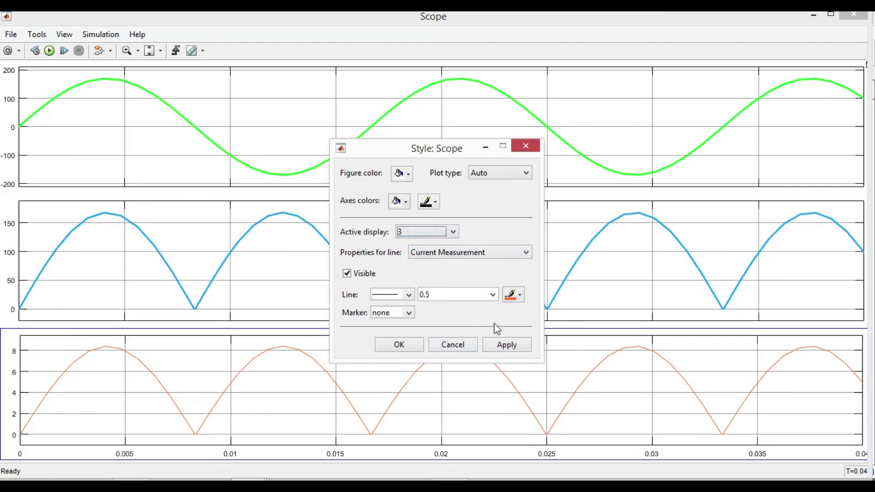
click(493, 294)
click(435, 331)
click(509, 345)
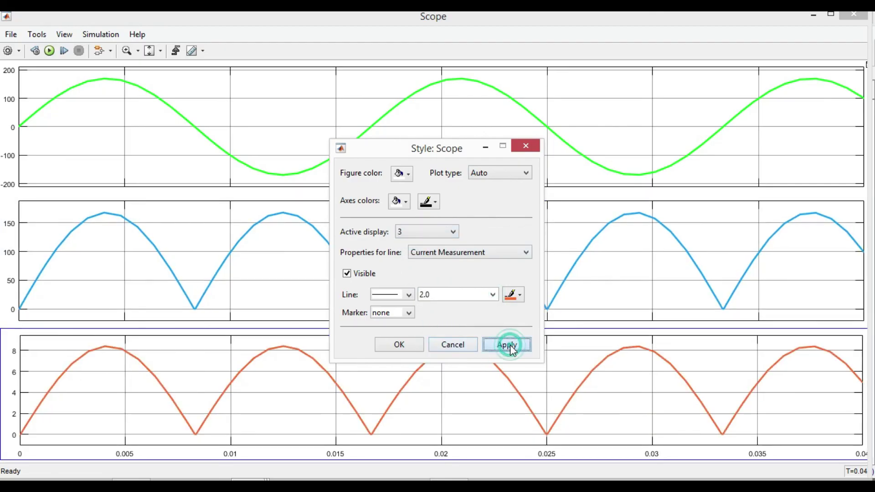
click(393, 354)
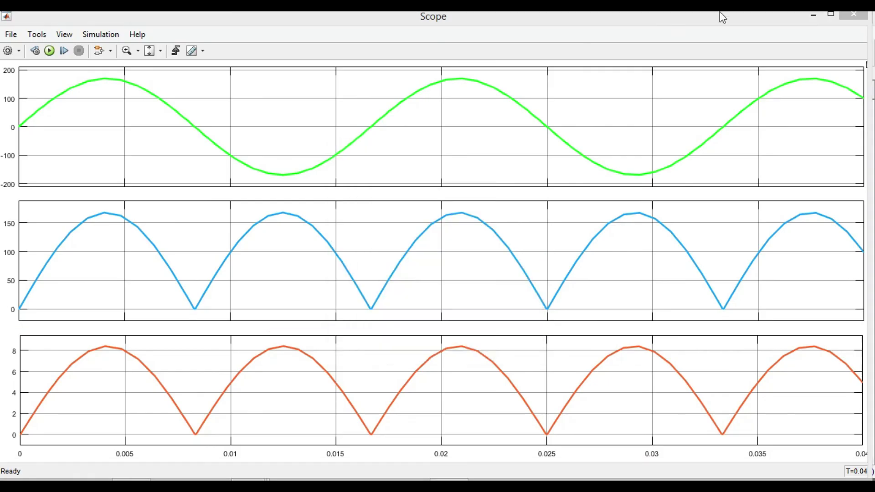
click(832, 14)
Shrink the Scope window to reveal the circuit and highlight the bridge diodes one by one.
drag(20, 18, 506, 44)
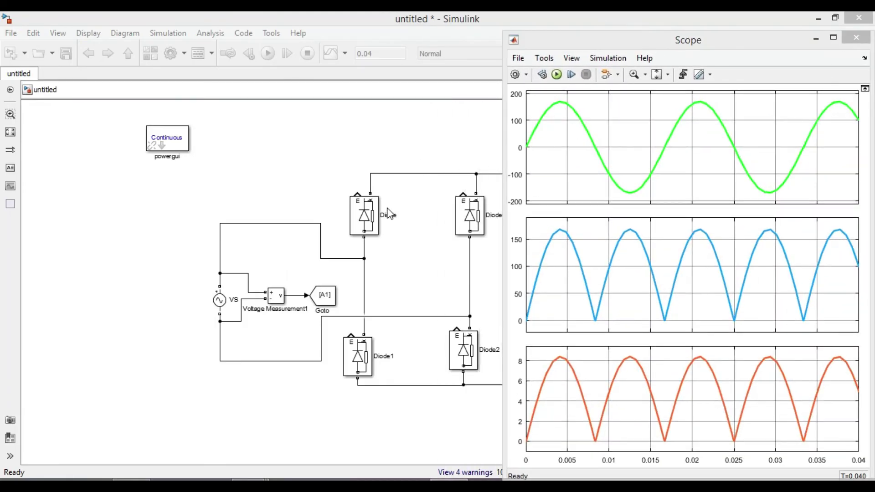
click(463, 351)
click(606, 162)
click(358, 362)
click(432, 278)
click(614, 161)
Move the Scope window to the top-left, clear of the circuit's load side.
drag(773, 46, 364, 135)
click(583, 333)
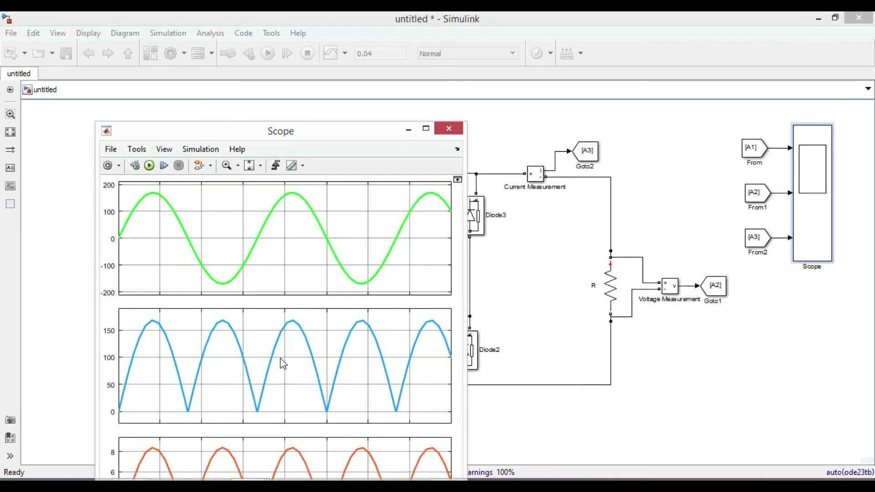
drag(349, 133, 258, 31)
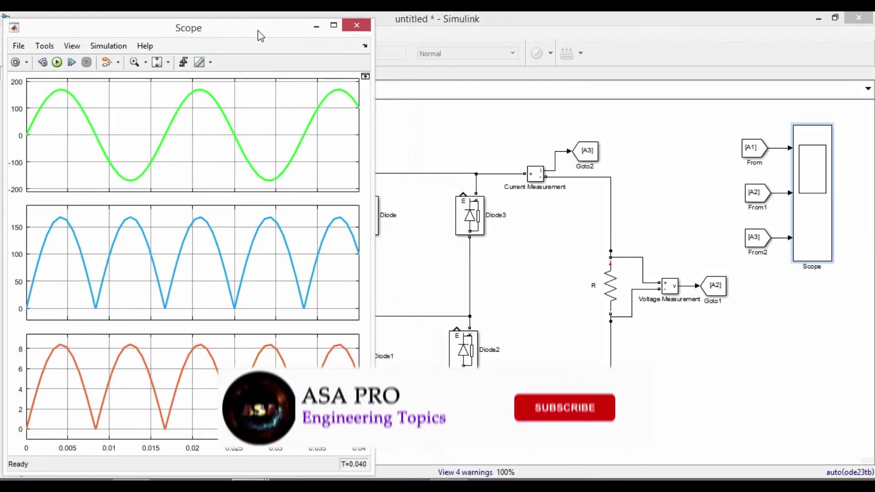